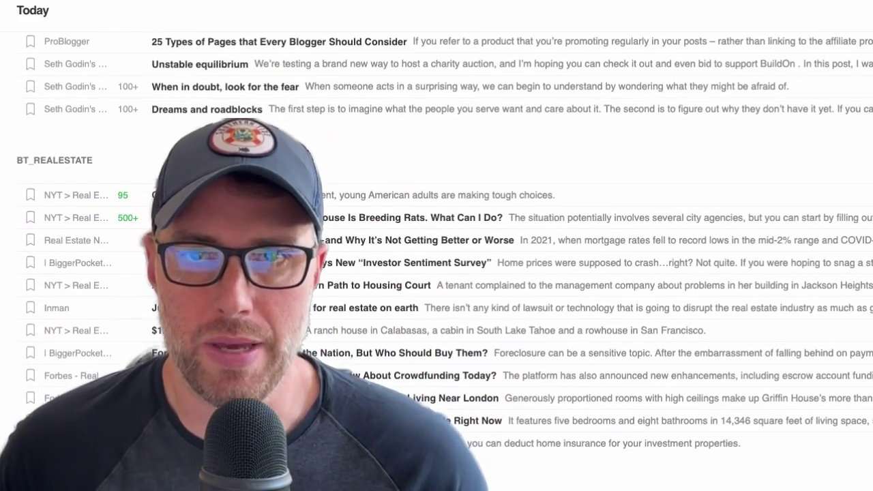
scroll(505, 273, down, 2)
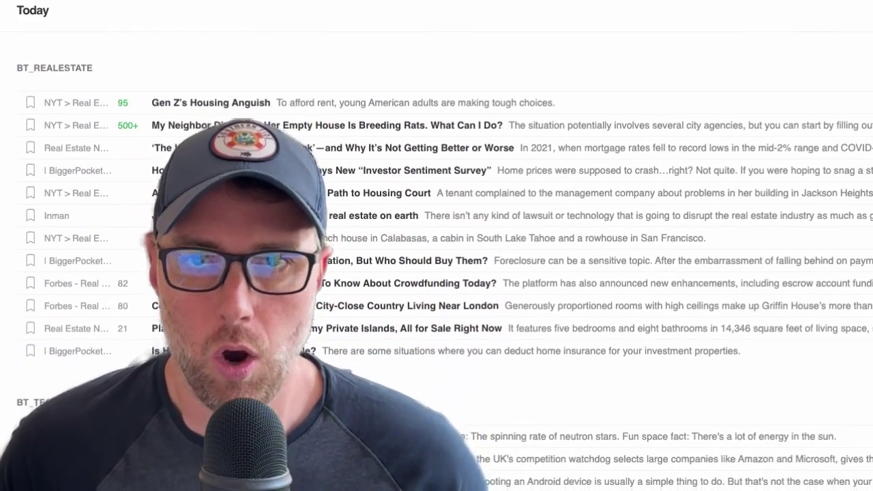
scroll(505, 273, down, 4)
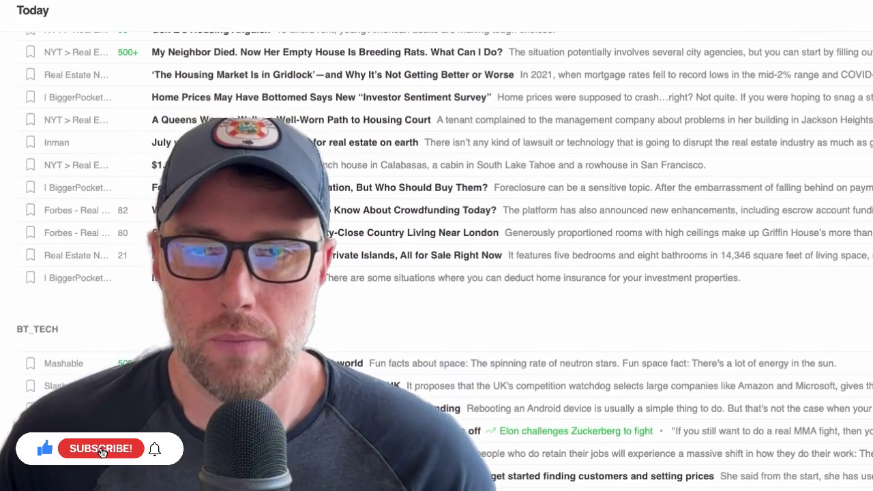
scroll(504, 273, down, 3)
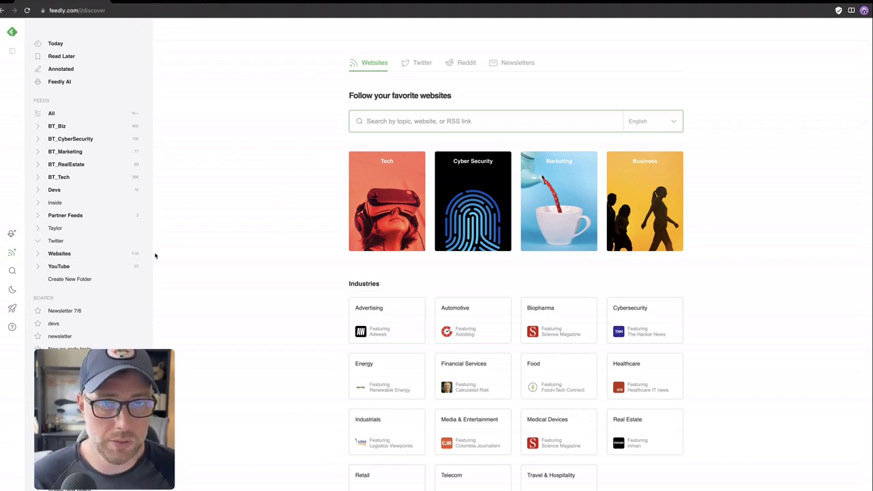
- Browse the website discovery topics, open the Marketing topic and review its suggested sources
scroll(477, 204, down, 3)
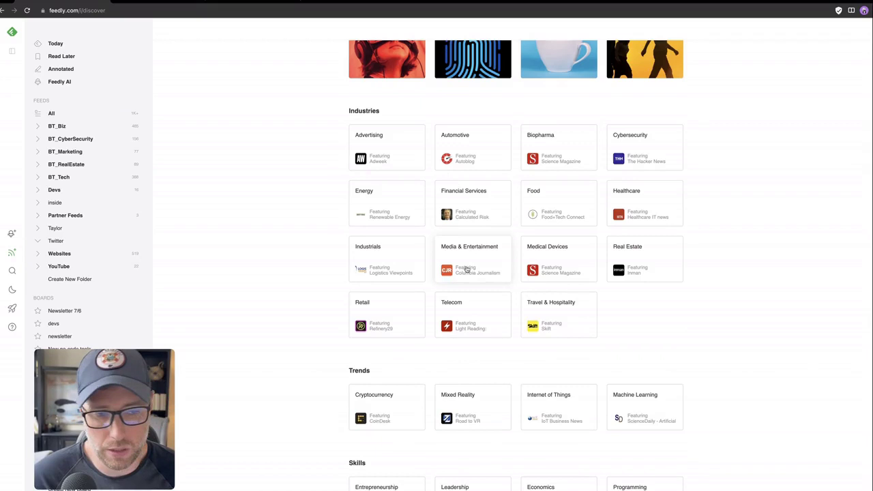
scroll(457, 259, up, 3)
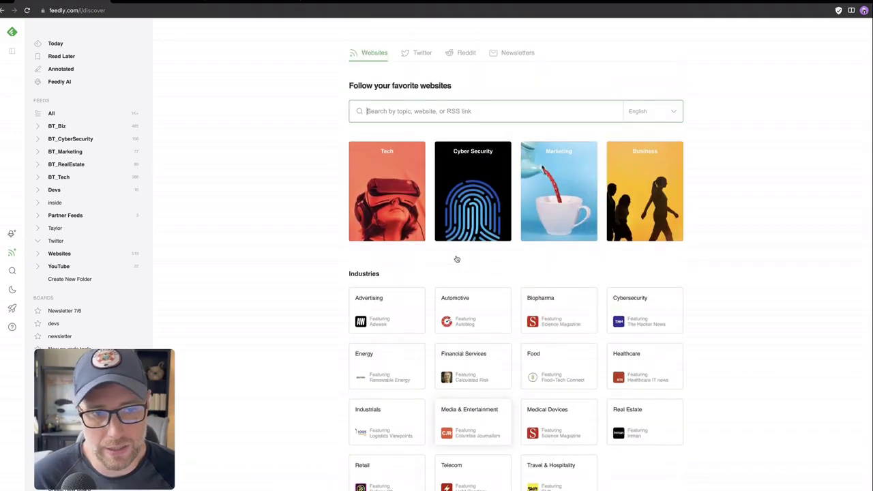
click(558, 186)
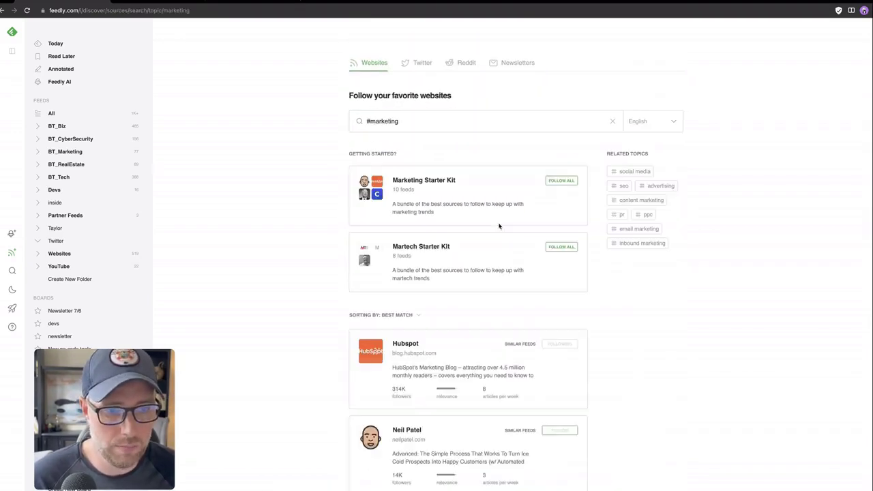
scroll(396, 256, down, 10)
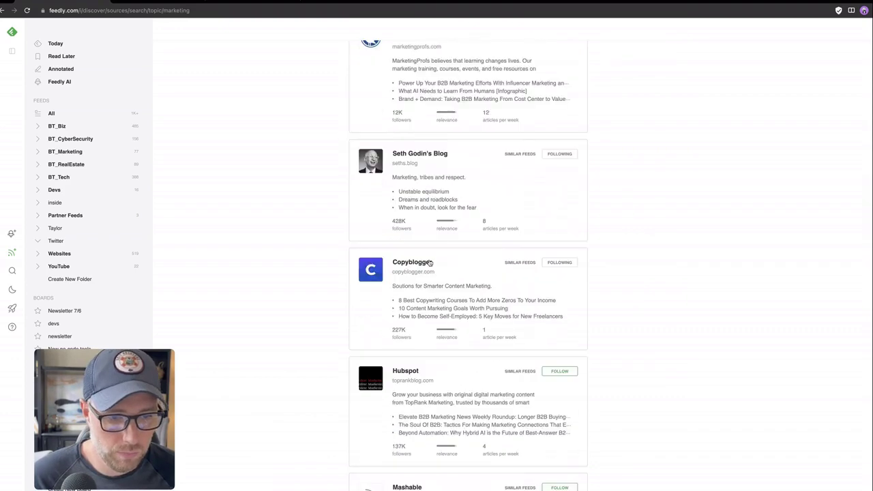
scroll(429, 263, up, 10)
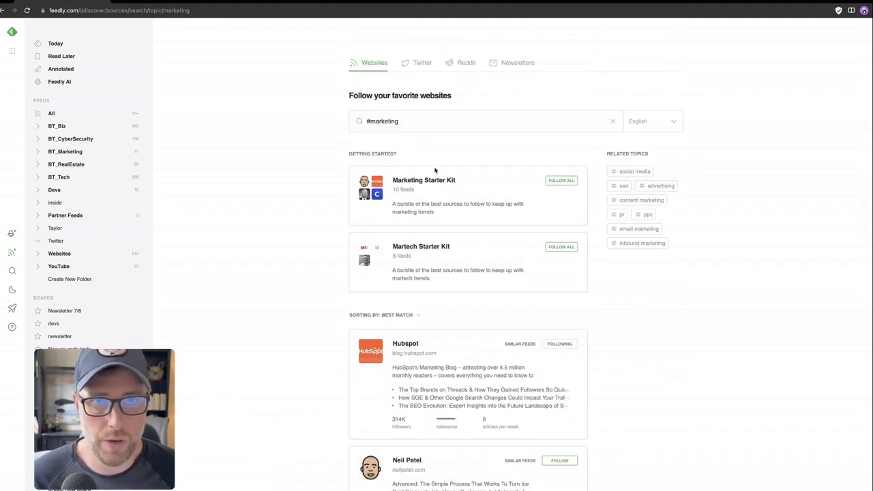
- Review the feeds bundled in the Marketing Starter Kit, and close its details
click(425, 179)
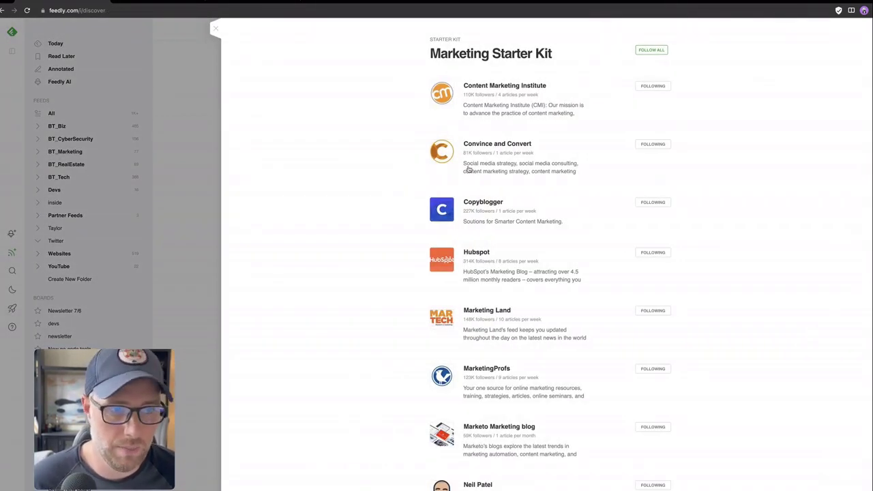
scroll(467, 170, down, 3)
scroll(469, 176, up, 3)
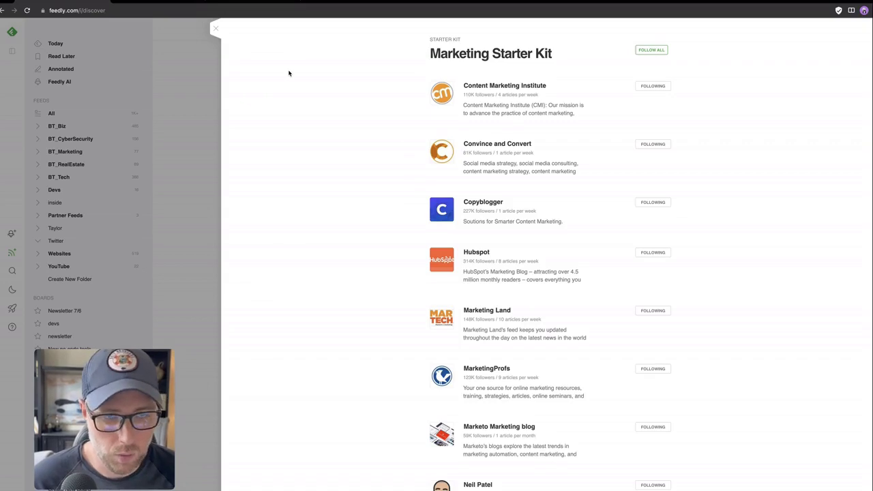
click(216, 28)
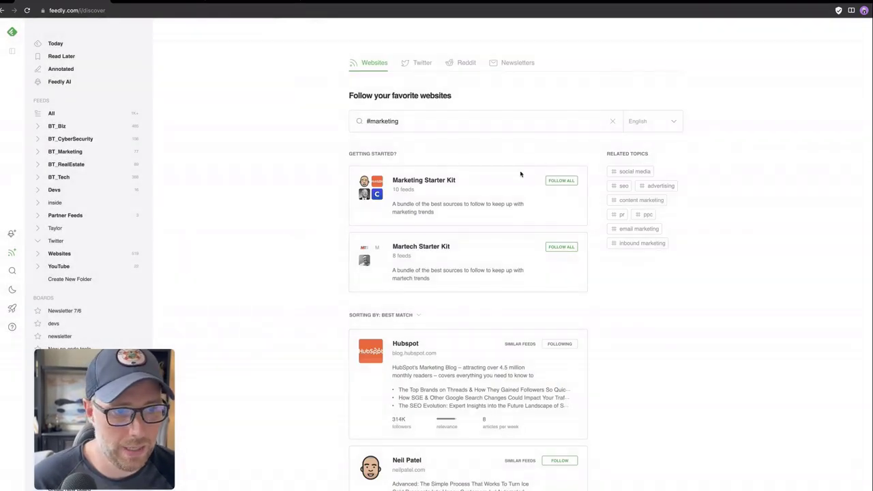
- Follow all feeds of the Marketing Starter Kit in a new folder named demo3
click(563, 181)
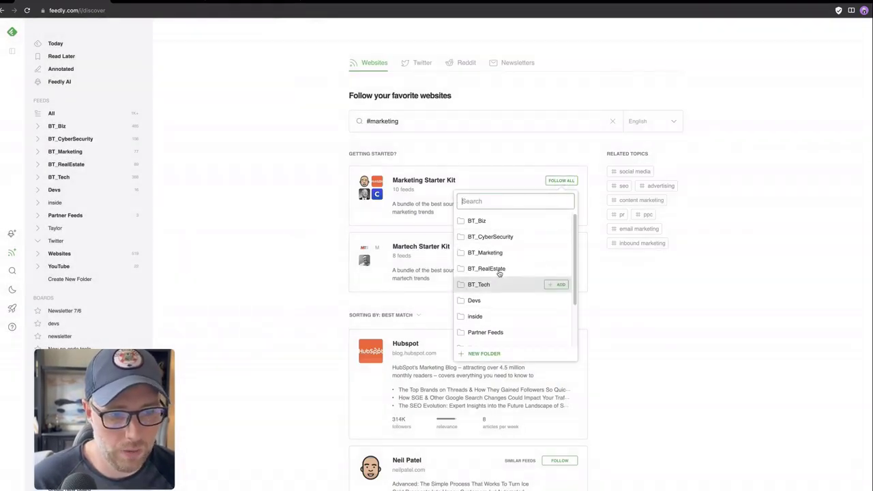
click(484, 353)
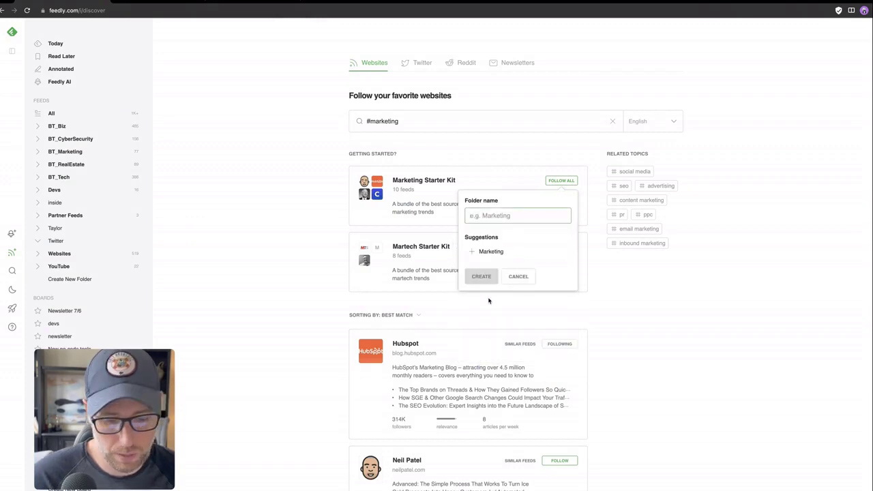
text(demo3)
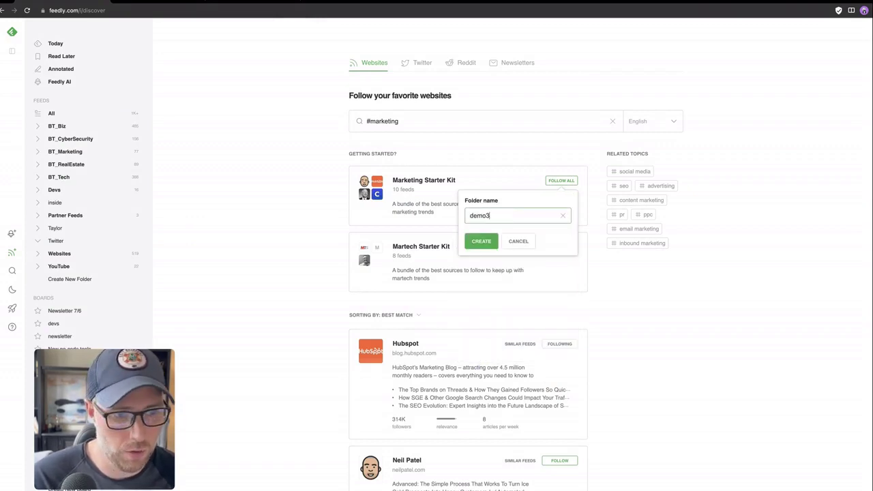
click(485, 245)
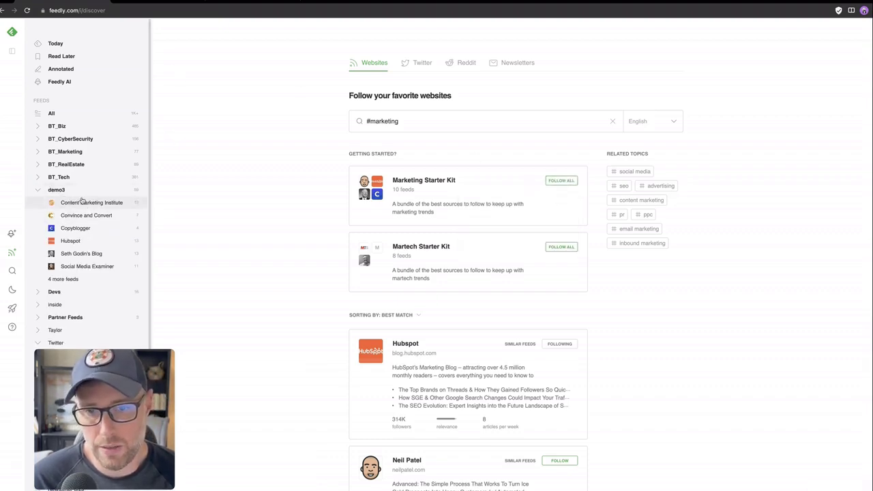
- Expand the demo3 folder's full feed list, open the folder and show its articles in the compact one-line layout
click(64, 279)
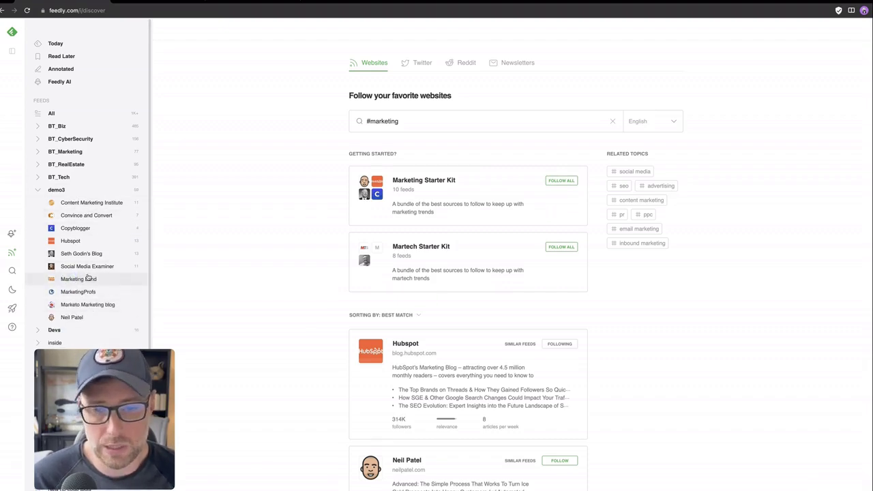
click(93, 190)
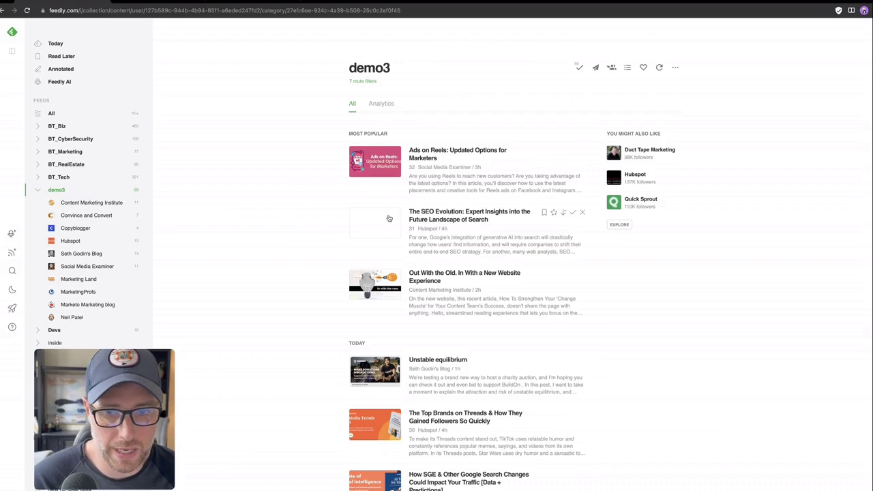
click(626, 66)
click(584, 89)
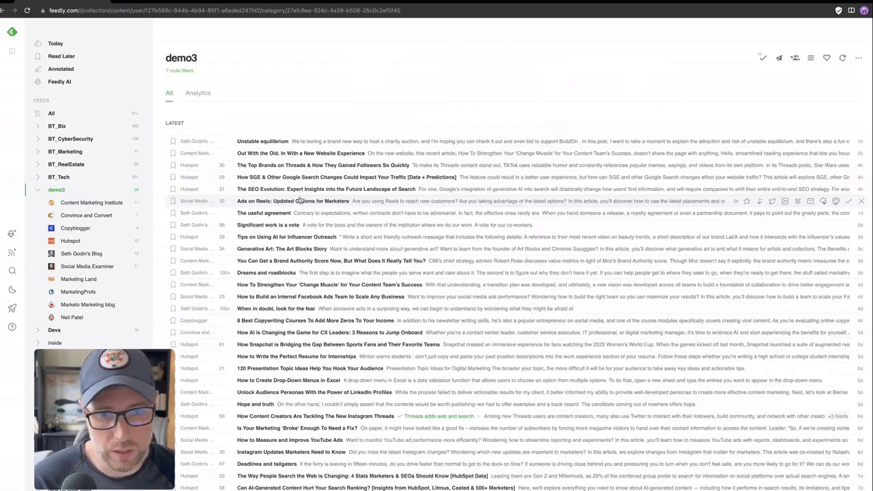
scroll(318, 282, down, 4)
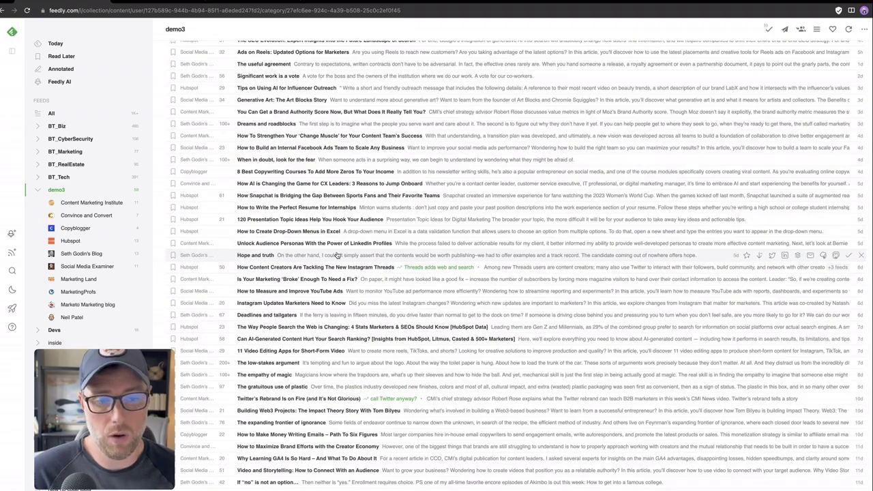
scroll(336, 254, down, 3)
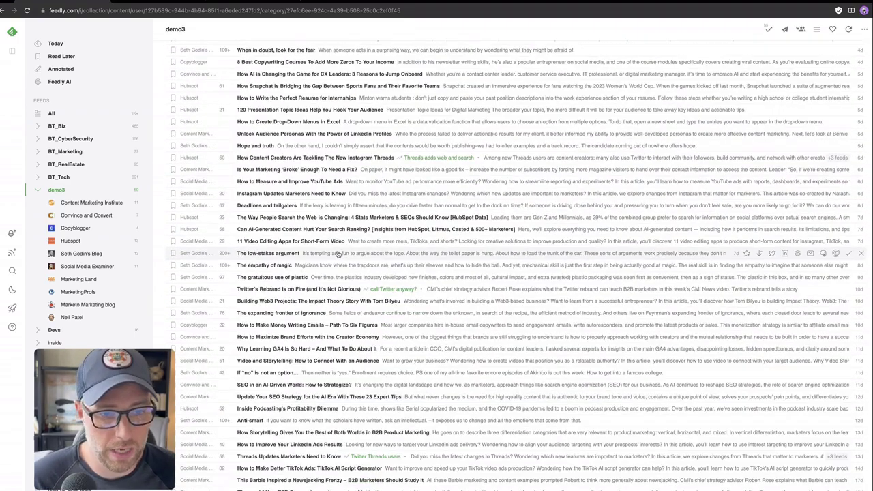
scroll(337, 254, up, 3)
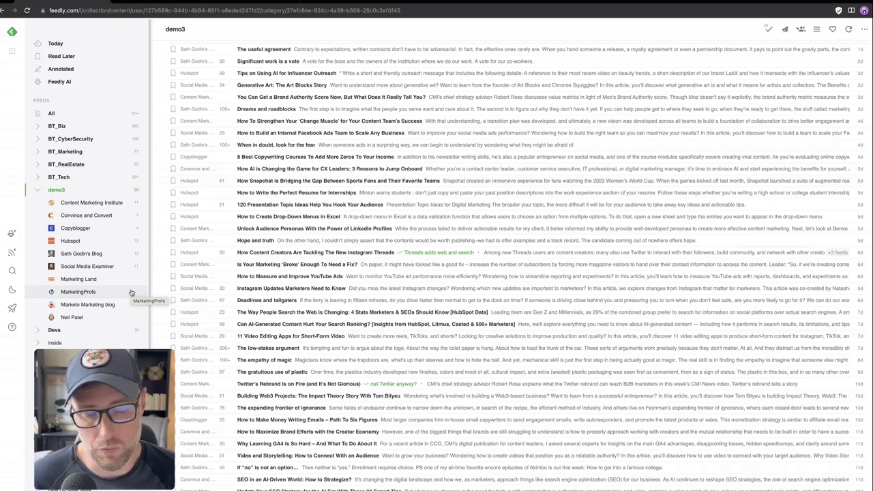
- Switch to Zapier and create a new Zap in the Visual Editor
click(154, 2)
click(750, 92)
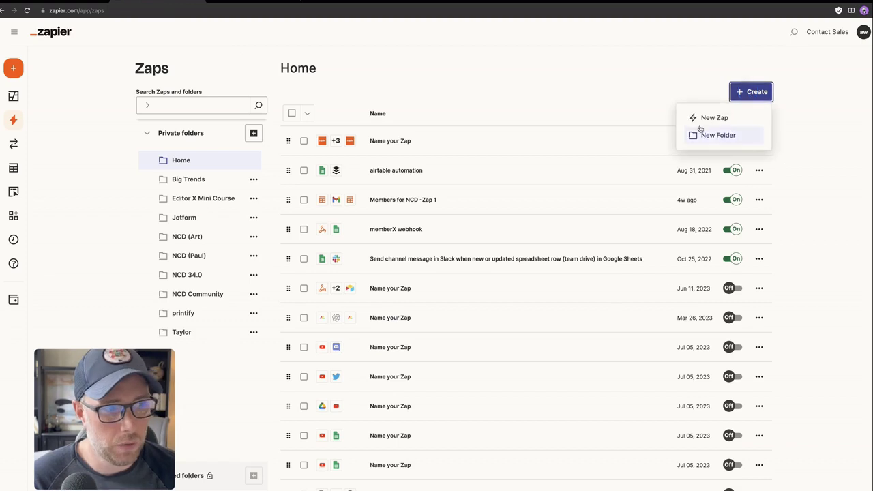
click(712, 118)
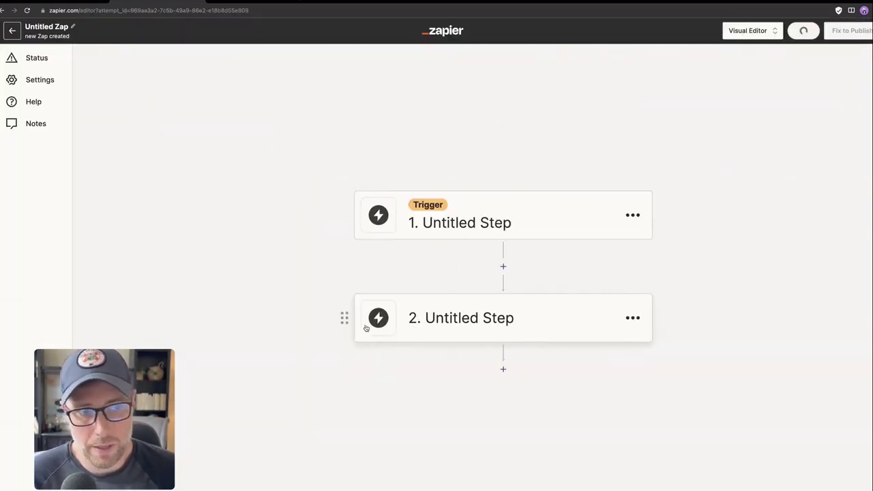
click(738, 31)
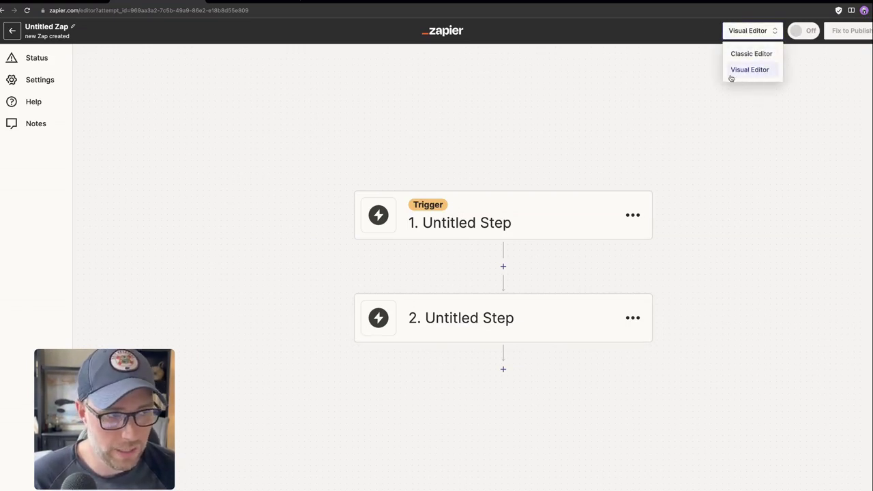
click(675, 102)
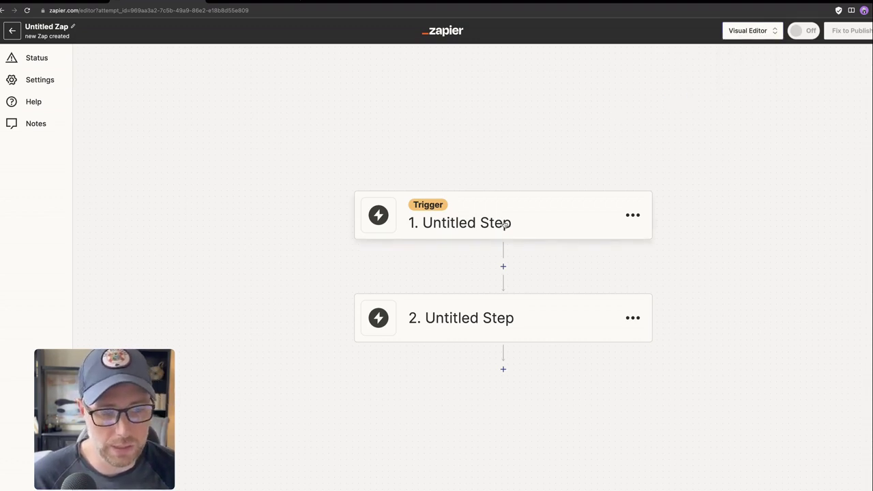
drag(729, 275, 631, 229)
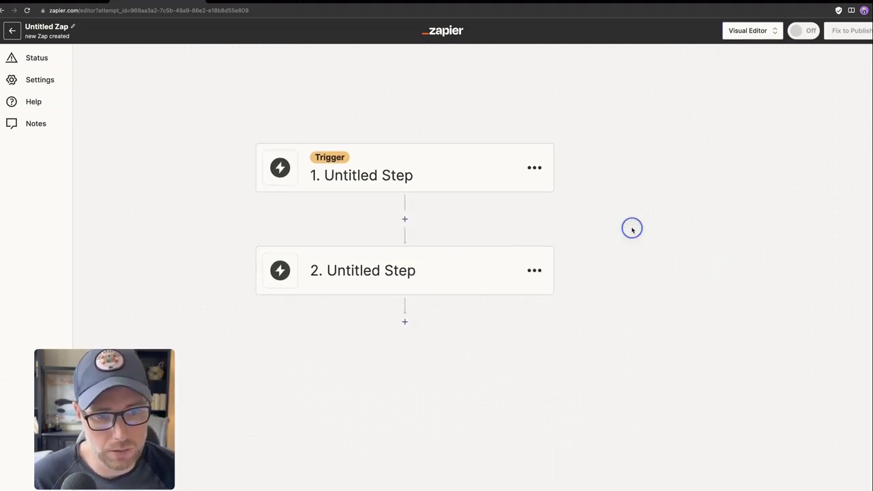
- Set Feedly as the trigger app for the Zap's first step
click(369, 176)
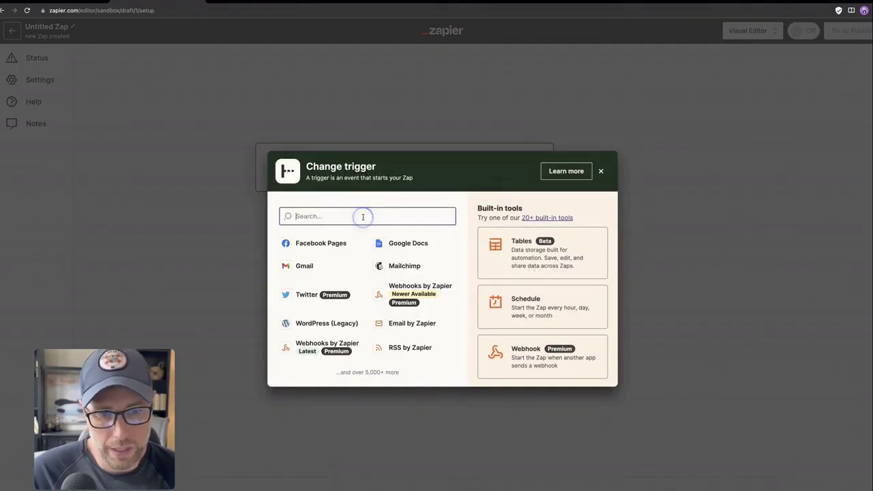
text(feddl)
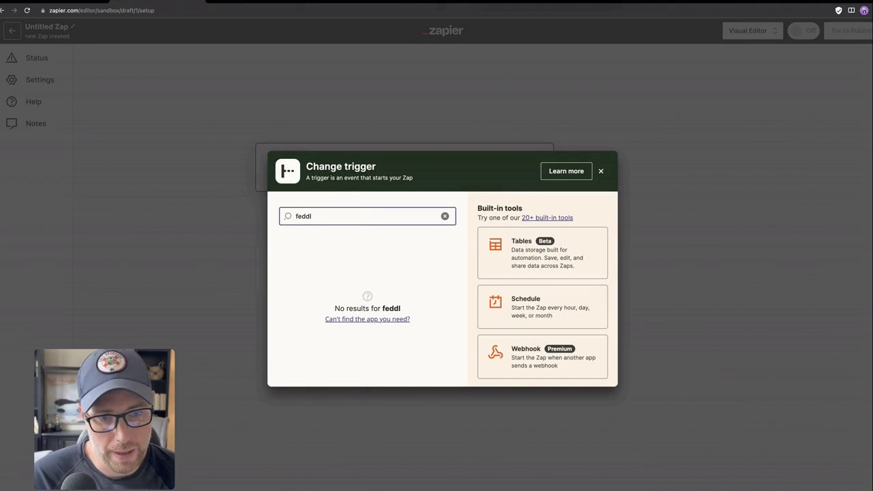
key(BackSpace)
key(BackSpace)
key(BackSpace)
text(ed)
click(319, 245)
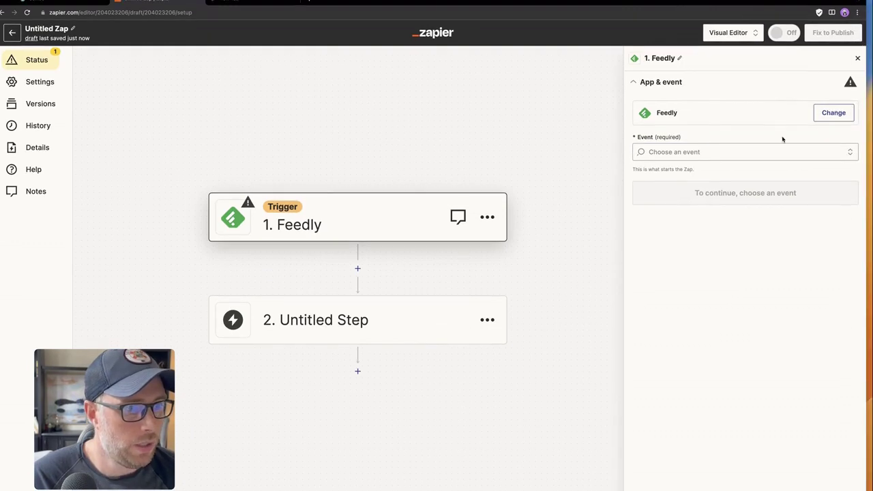
- Set the Feedly trigger event to New Popular Article in Folder and continue to the account setup
click(680, 150)
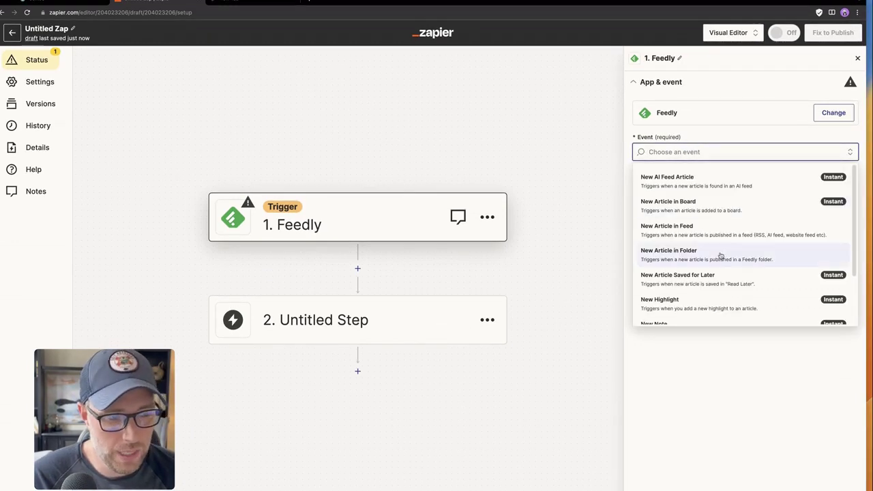
scroll(719, 247, down, 3)
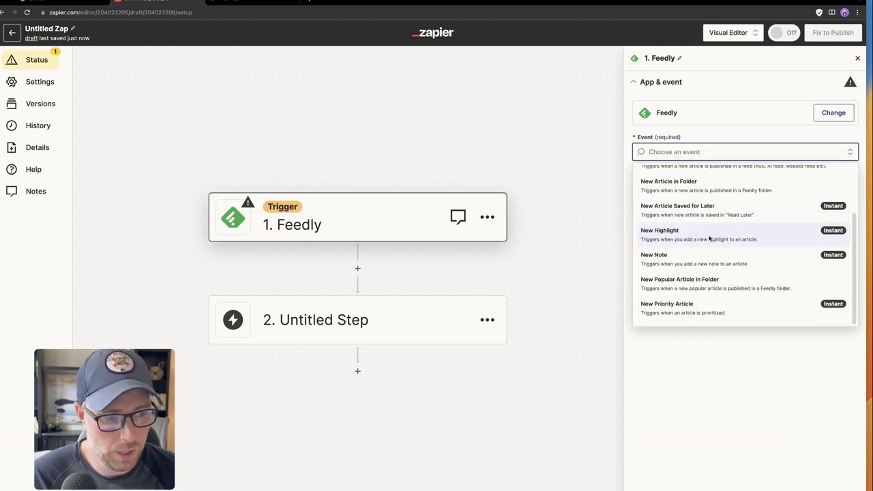
scroll(713, 252, up, 3)
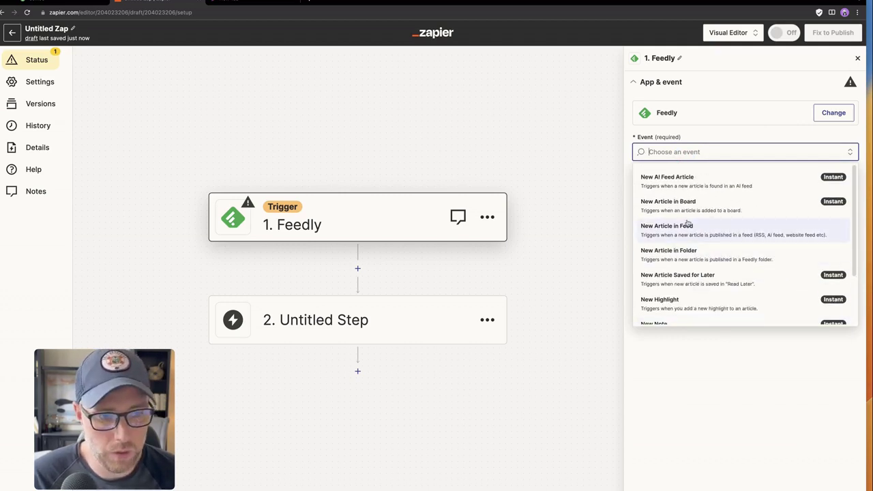
scroll(696, 232, down, 3)
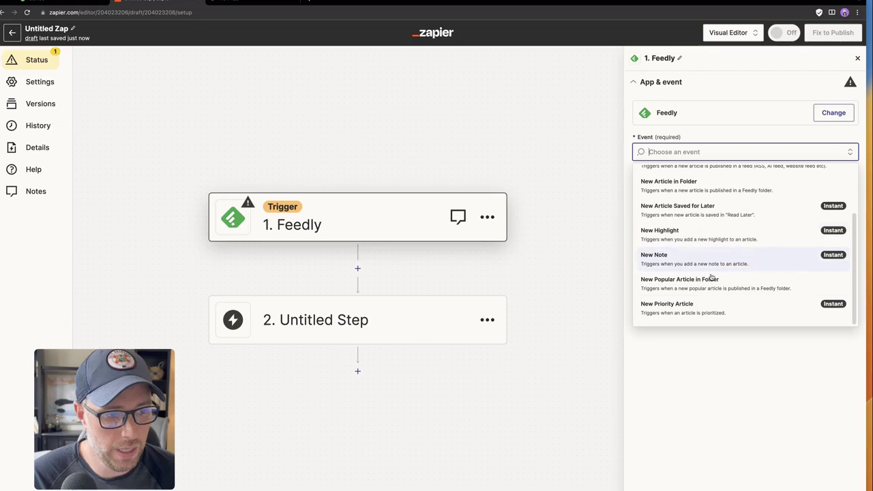
click(677, 283)
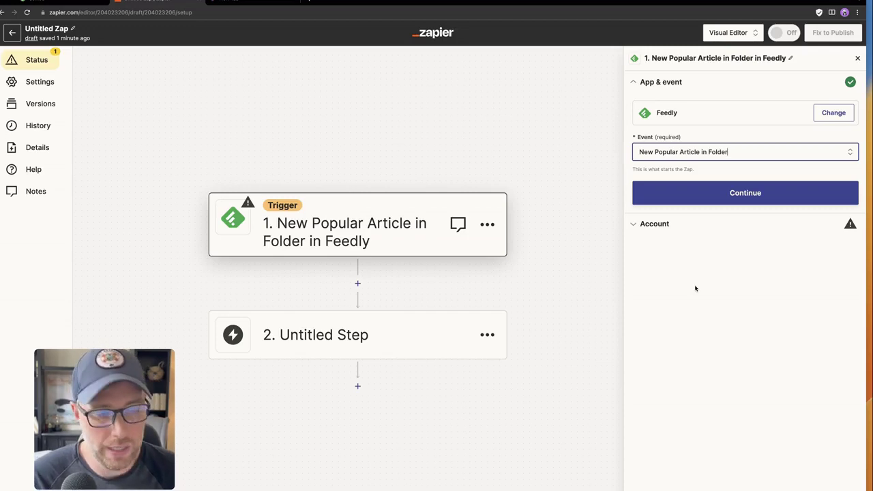
click(716, 194)
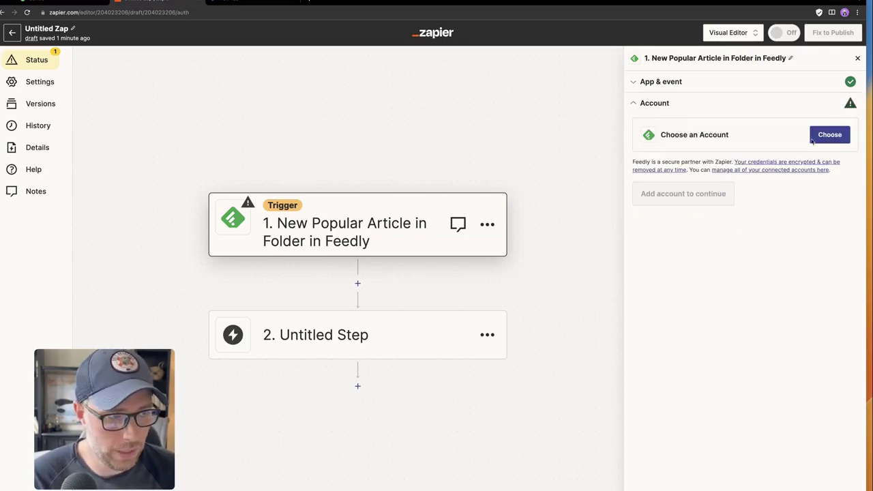
- Assign the already connected Feedly account to the trigger and continue to the trigger settings
click(814, 137)
click(686, 235)
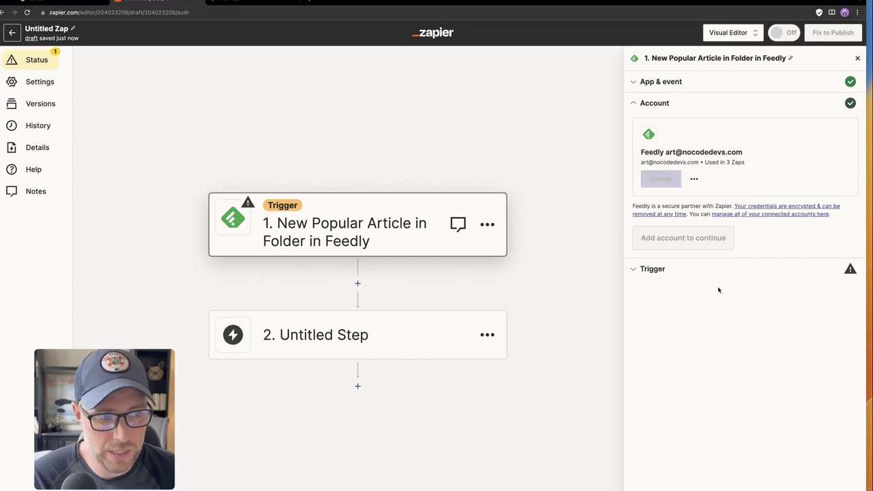
click(665, 239)
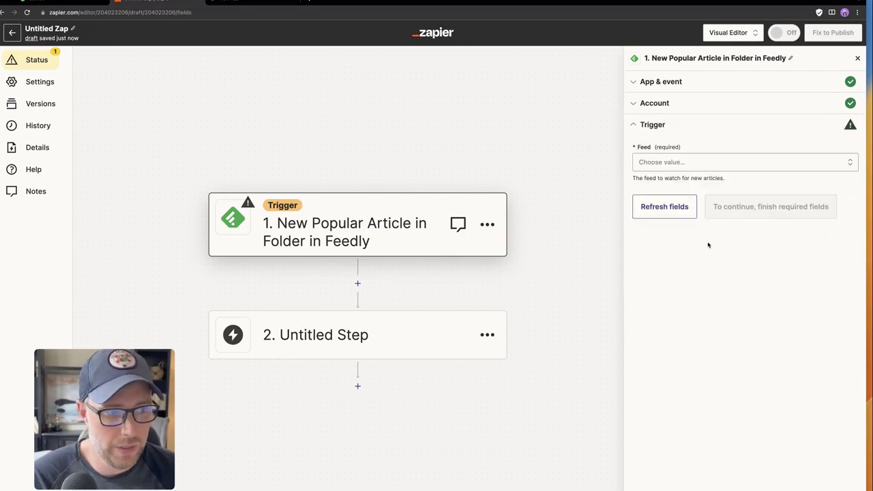
- Find the demo3 folder, set it as the feed to watch, and continue to the trigger test
click(675, 164)
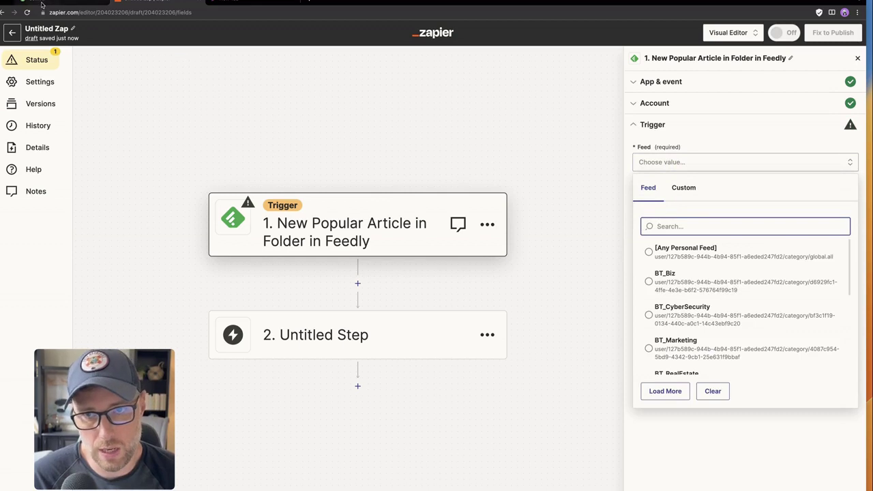
text(demo)
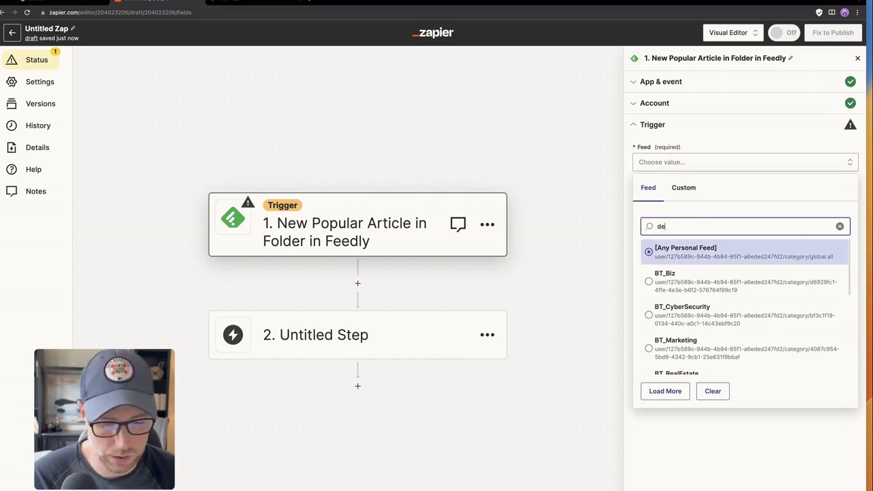
click(682, 259)
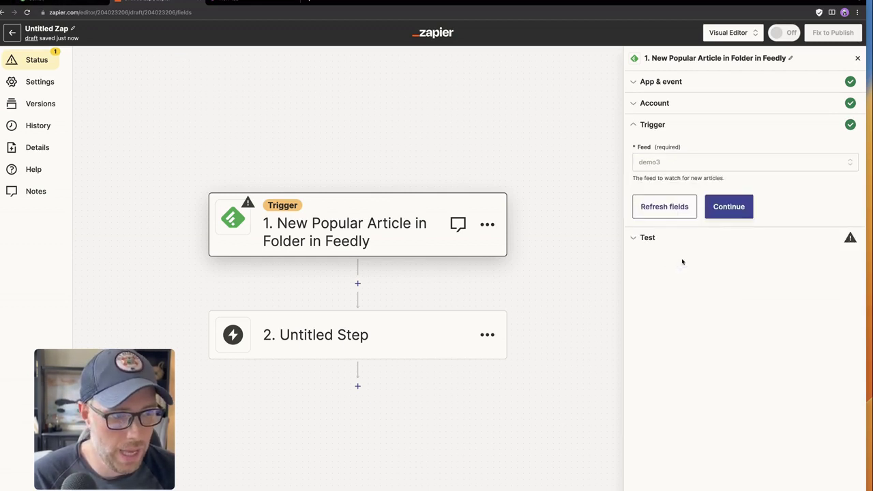
click(729, 207)
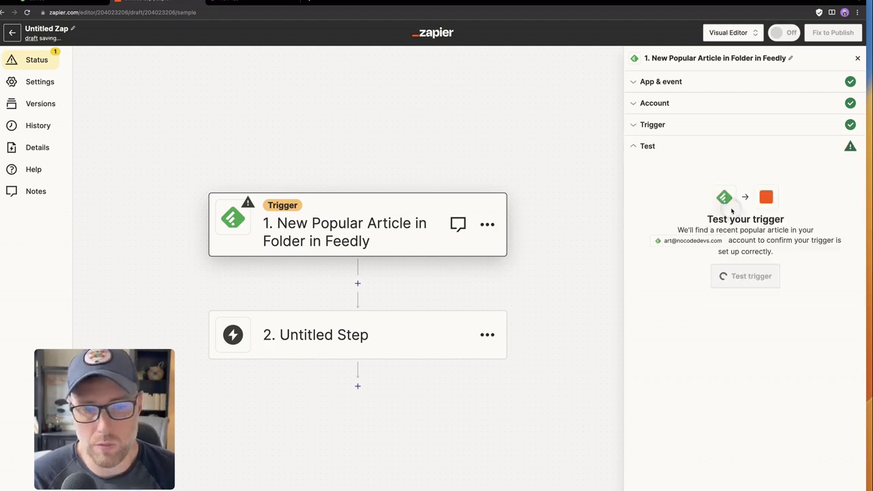
- Test the Feedly trigger and examine all data fields of the Popular Article C record, down to its engagement values
click(732, 277)
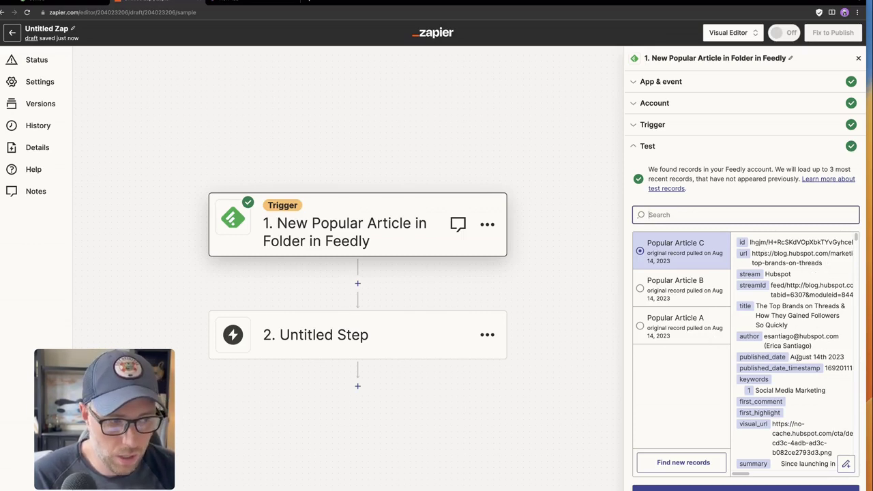
scroll(803, 341, down, 4)
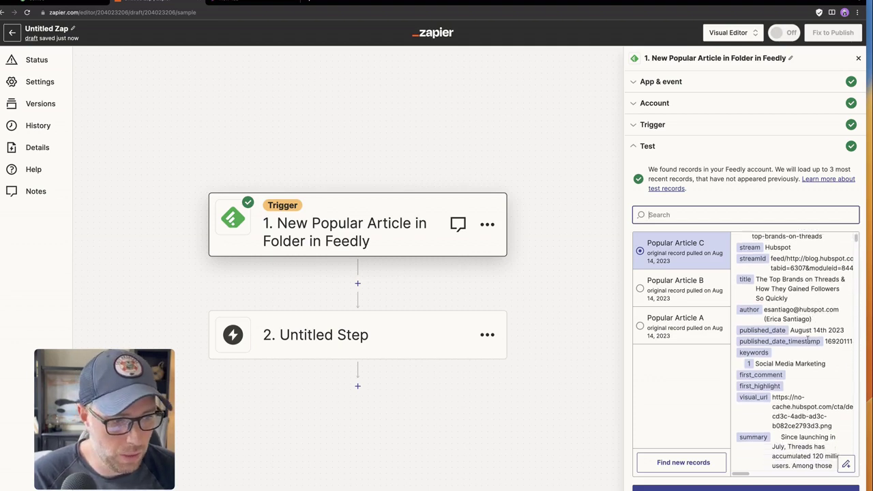
scroll(807, 340, down, 7)
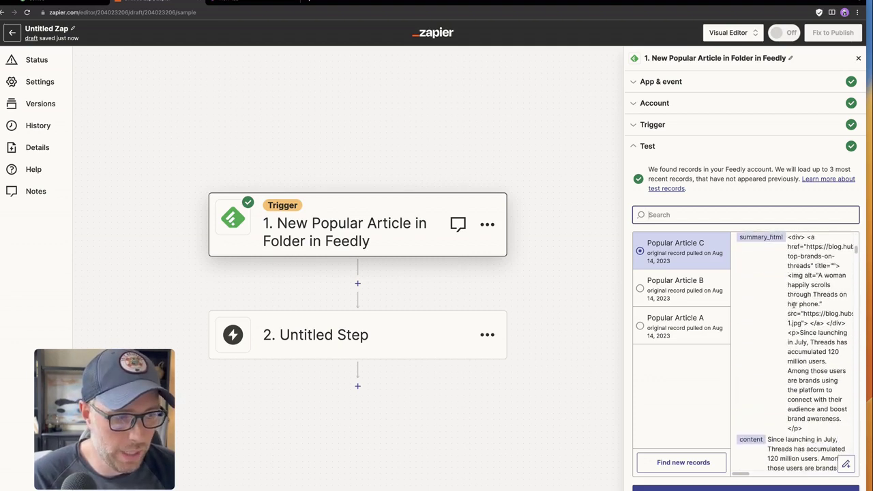
scroll(797, 305, down, 10)
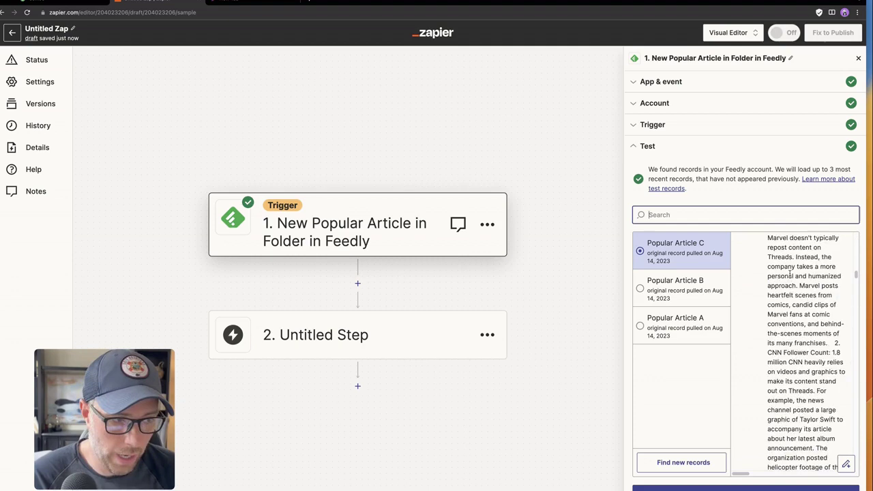
scroll(790, 273, down, 10)
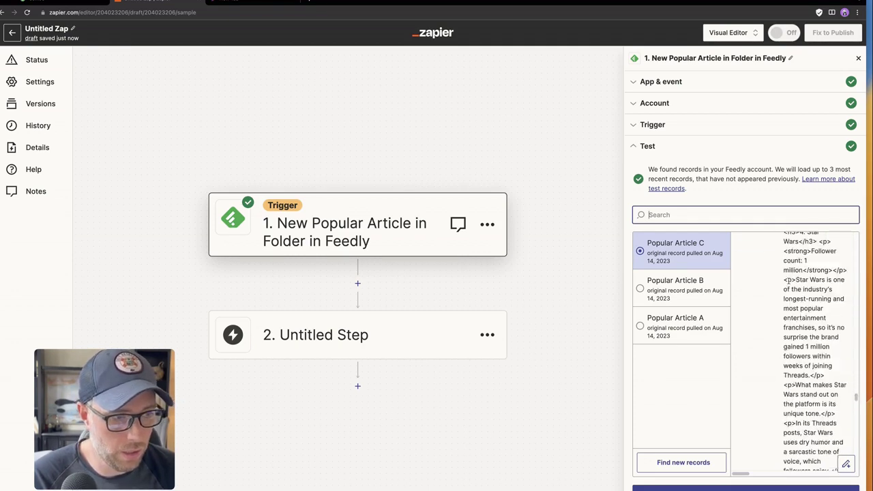
scroll(783, 286, down, 10)
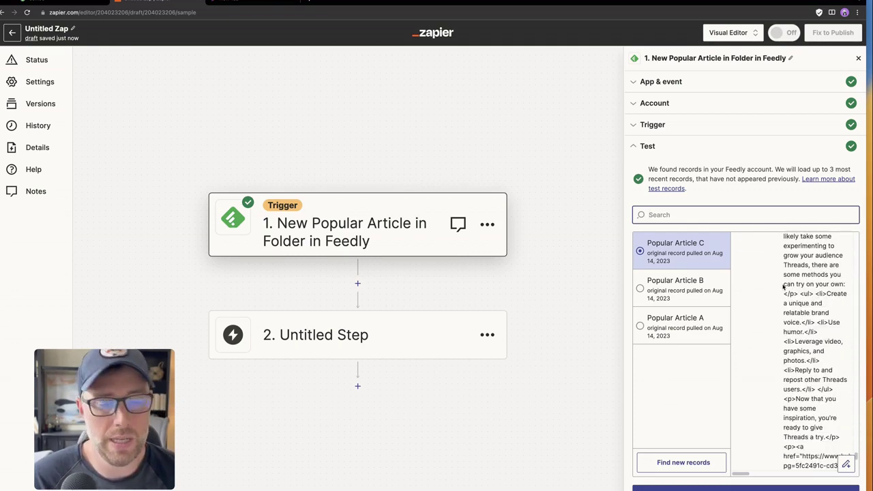
scroll(777, 285, down, 5)
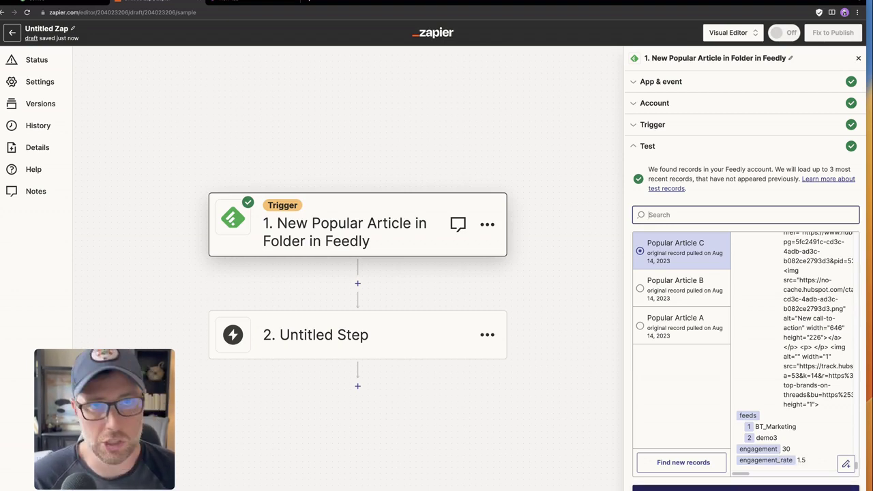
- Continue to the Zap's second step and search the action apps for "sheet"
click(746, 488)
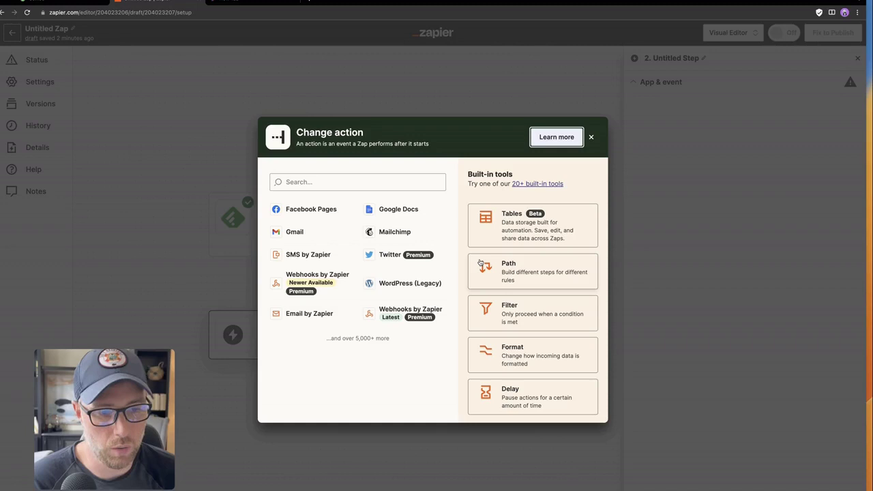
click(343, 178)
text(sheeyt)
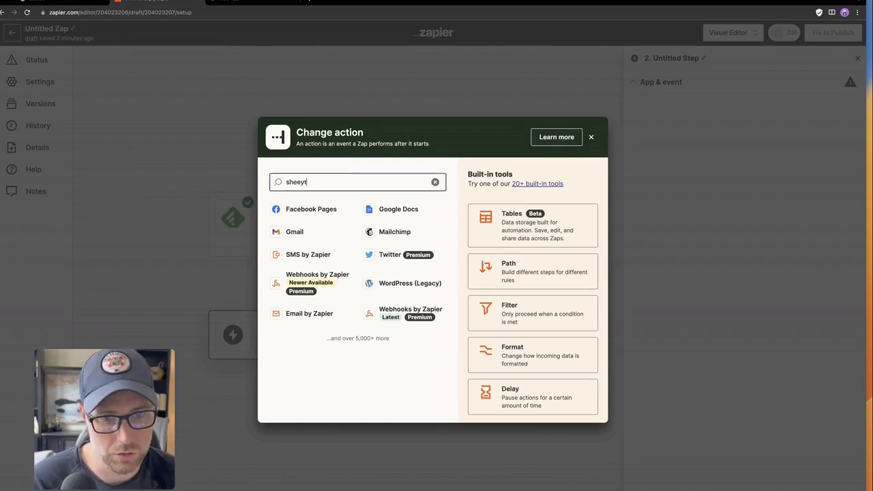
key(BackSpace)
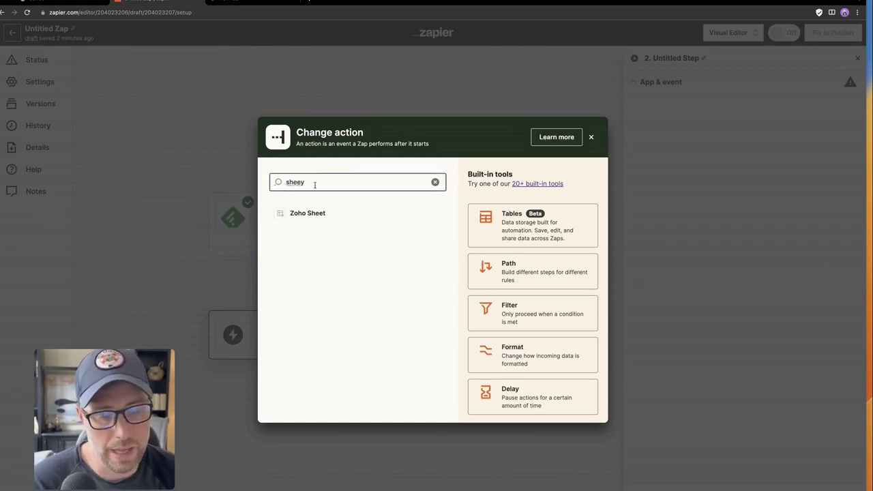
key(BackSpace)
text(t)
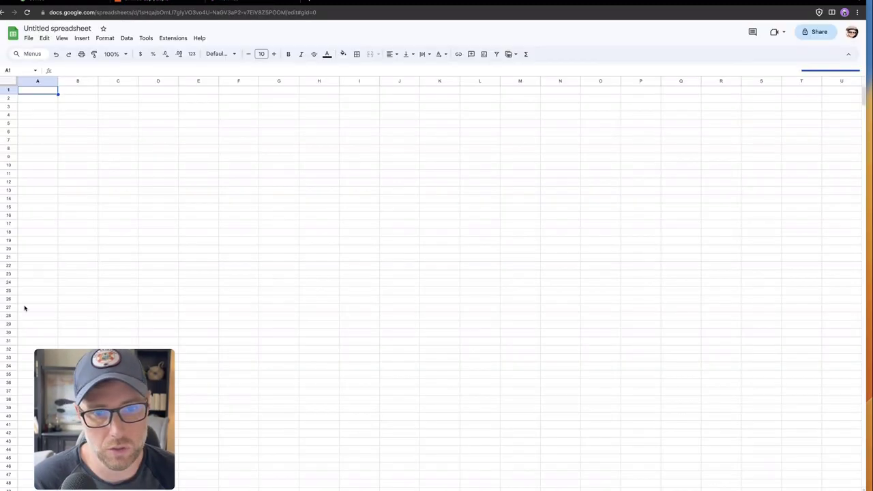
- In the blank Google Sheets spreadsheet, set the document name to demo3
click(58, 28)
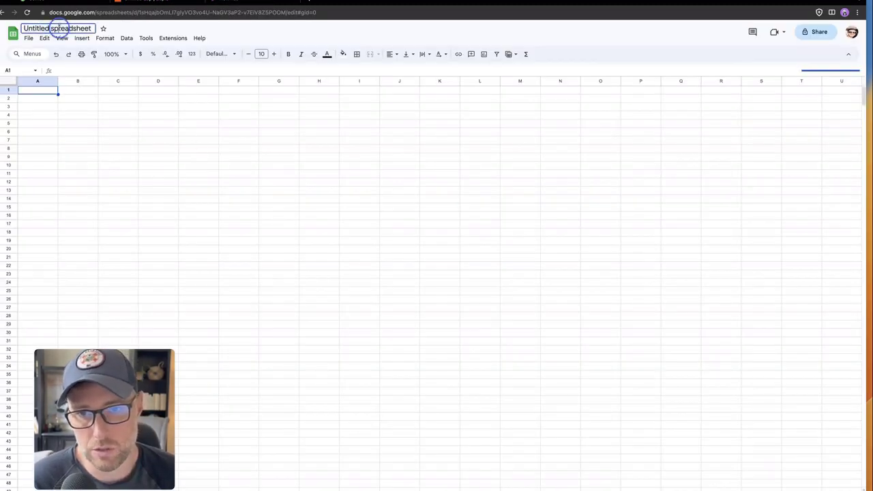
text(demo)
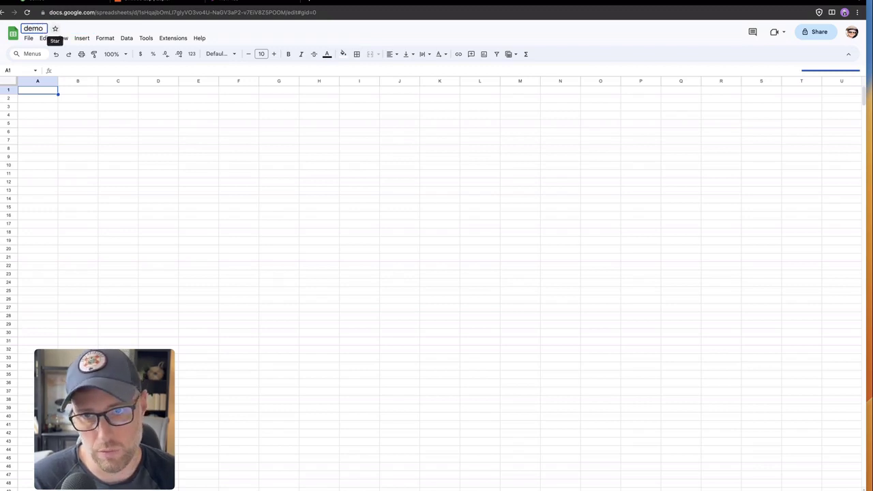
text(3)
click(163, 123)
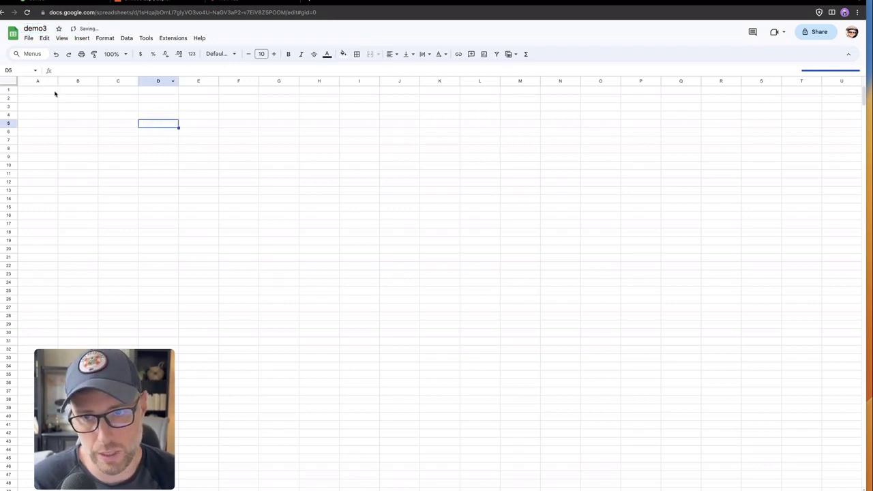
- Enter the column headers "article title" in A1 and "article url" in B1 of the demo3 spreadsheet
click(55, 91)
text(article)
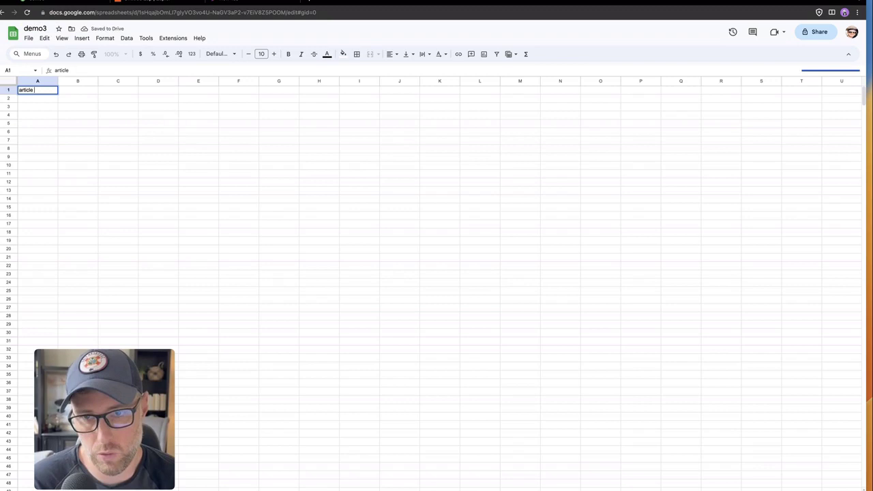
key(Tab)
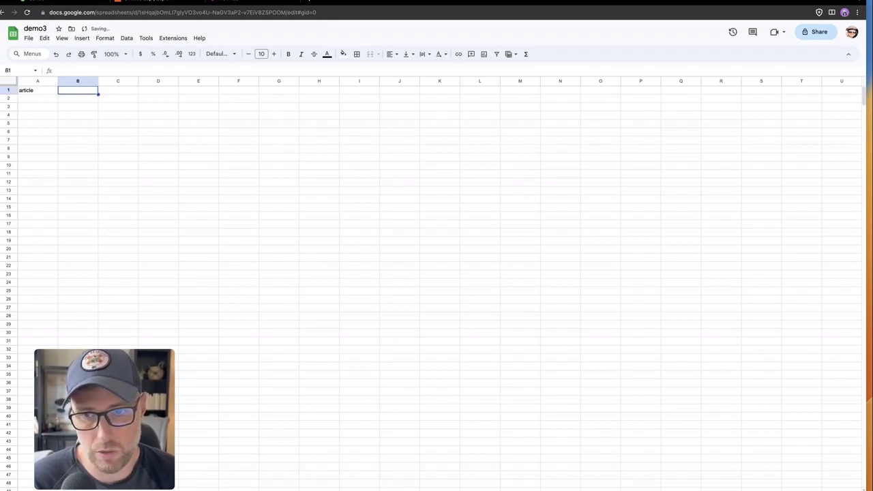
double_click(29, 90)
text(title)
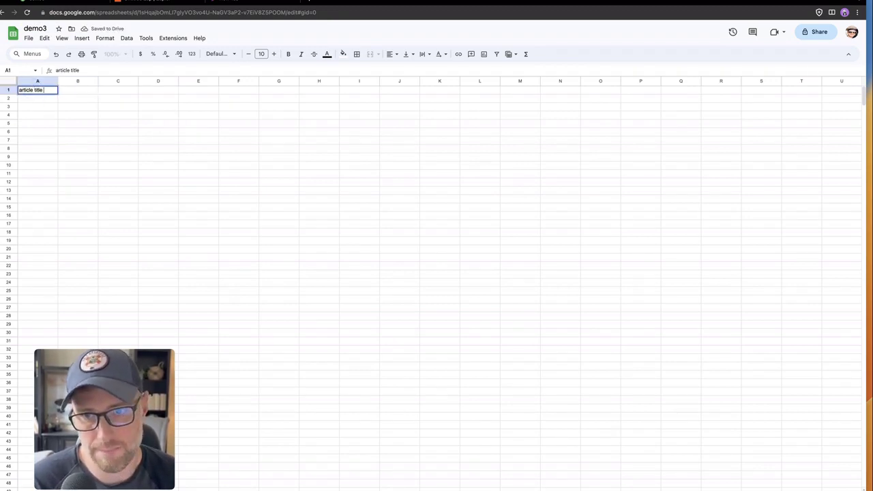
key(Tab)
text(article)
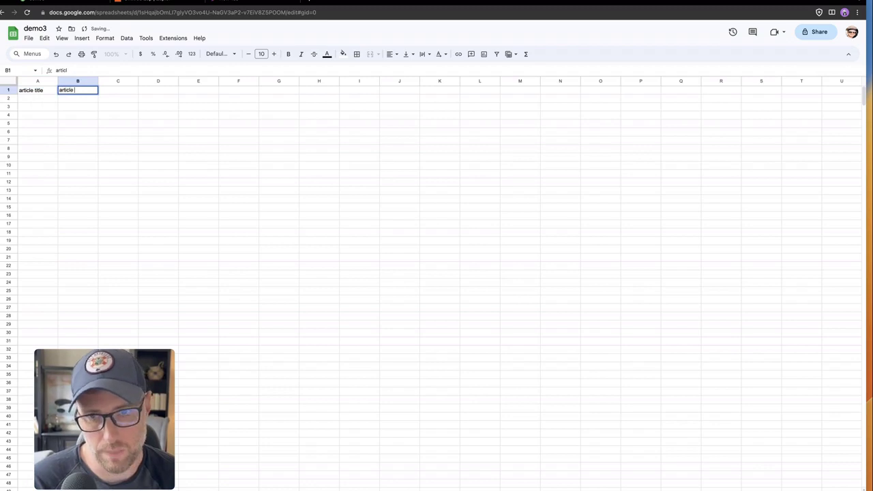
text( url)
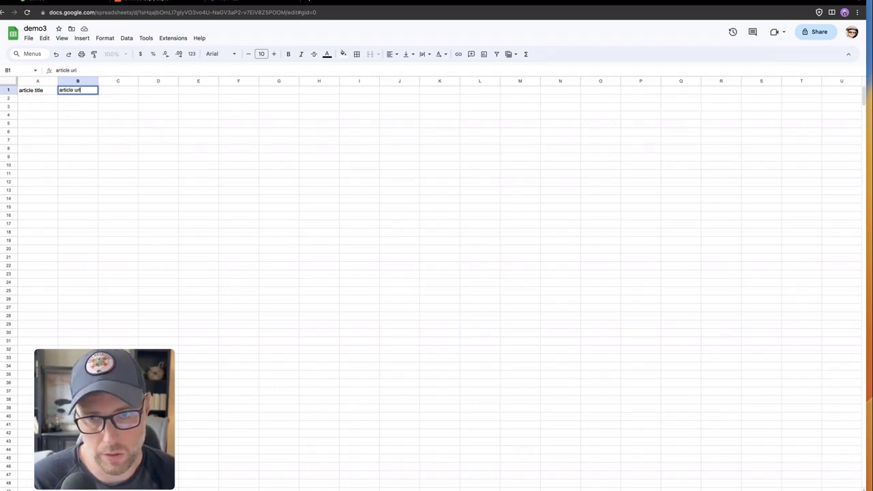
click(84, 116)
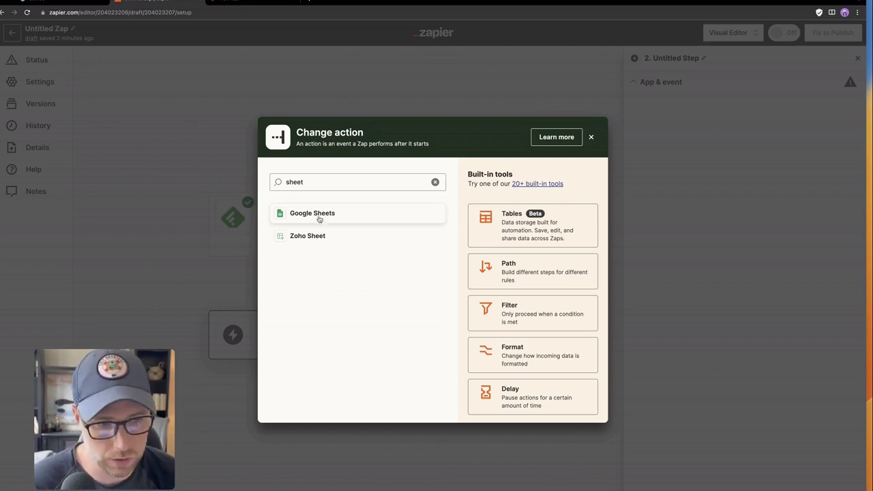
- In Zapier, choose Google Sheets for step 2 with the event Lookup Spreadsheet Row and continue to the account setup
click(321, 218)
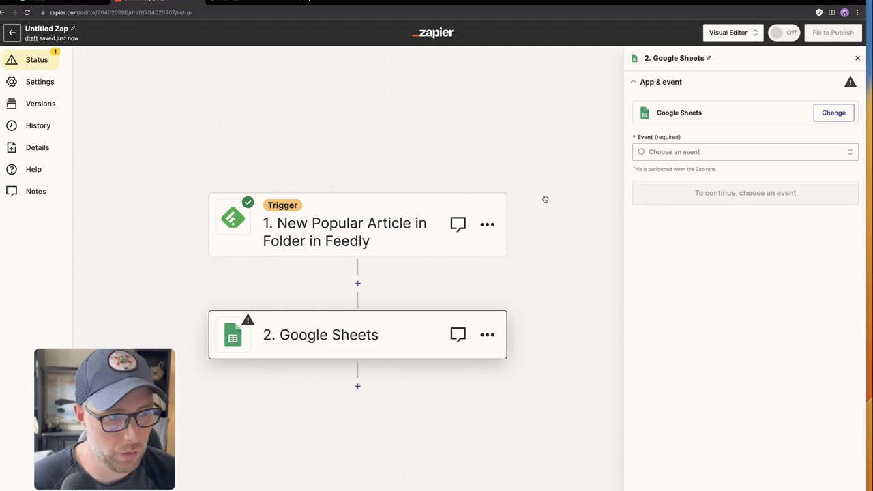
click(678, 151)
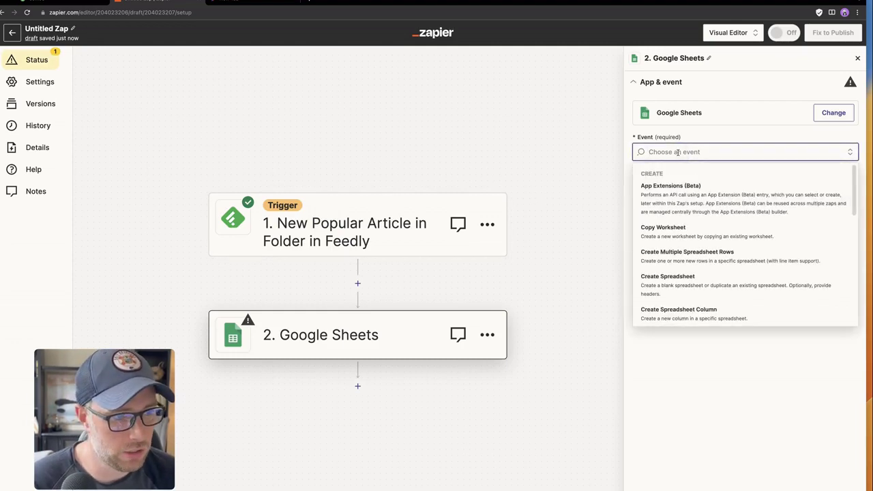
scroll(692, 203, down, 10)
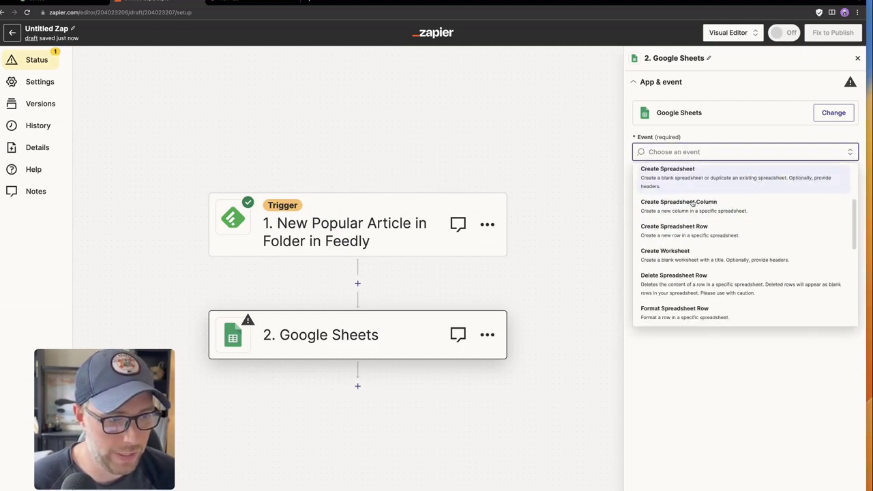
scroll(696, 215, down, 2)
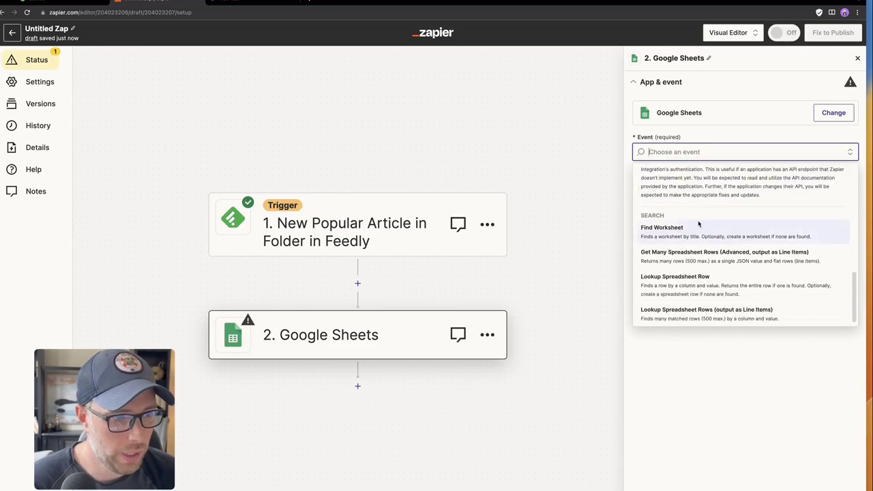
click(696, 293)
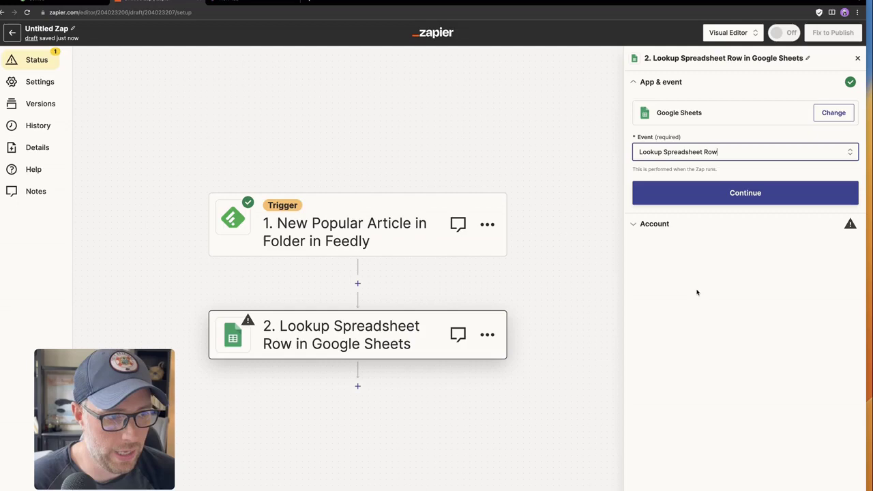
click(728, 199)
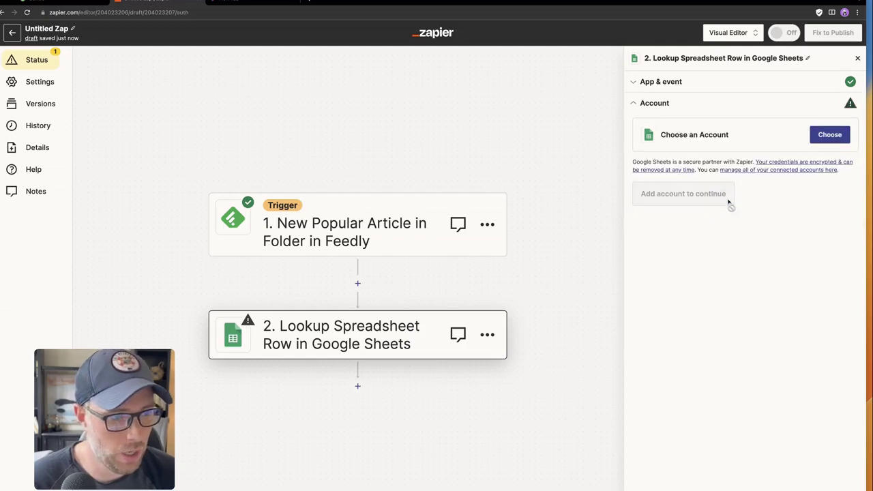
- Assign the connected Google Sheets account used in 17 Zaps to the lookup step and continue to its action settings
click(819, 140)
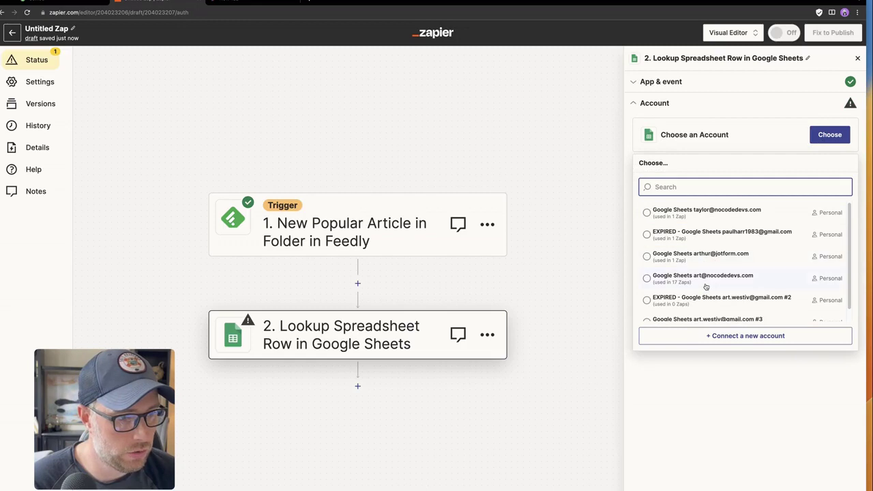
click(706, 280)
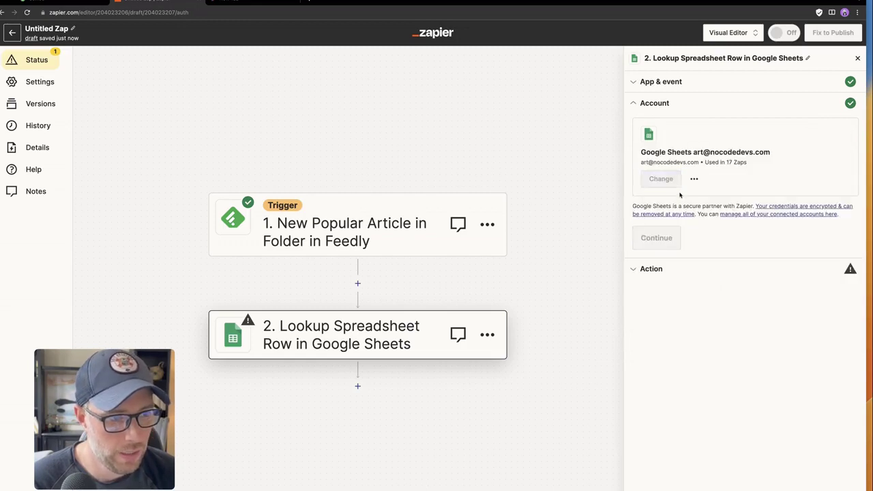
click(655, 240)
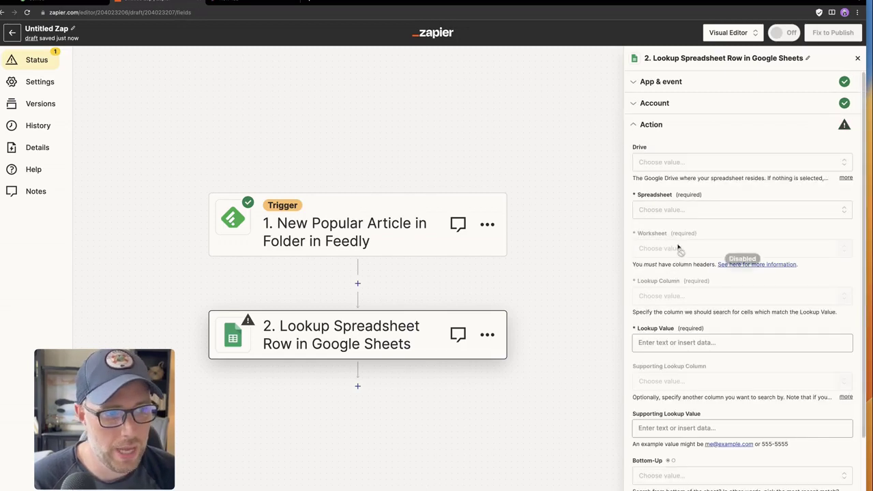
- Set the lookup step's drive to My Google Drive and its spreadsheet to demo3
click(678, 163)
click(679, 255)
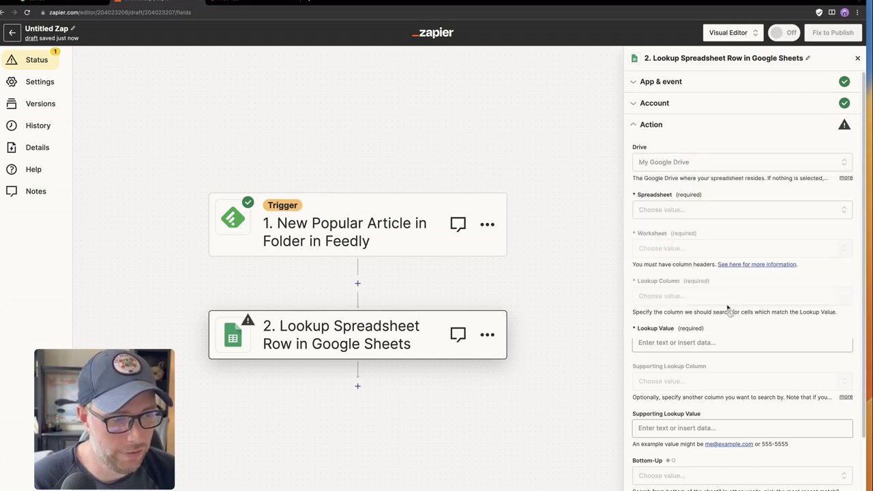
click(673, 211)
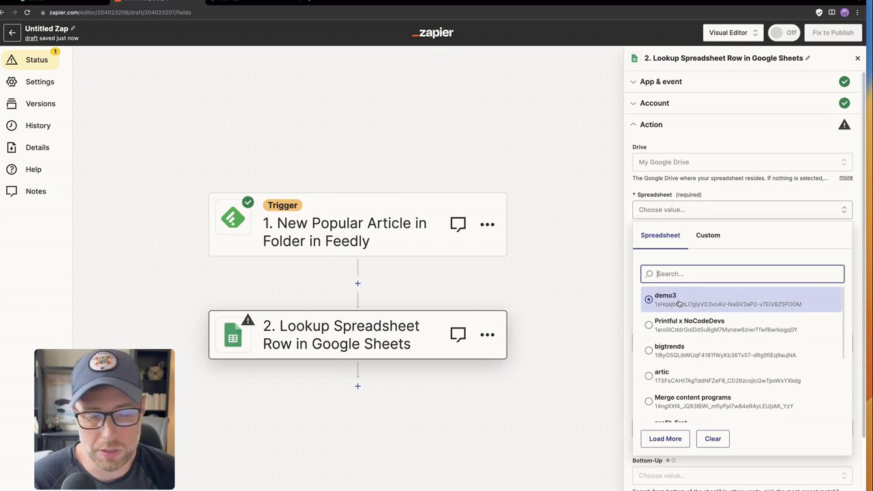
click(678, 301)
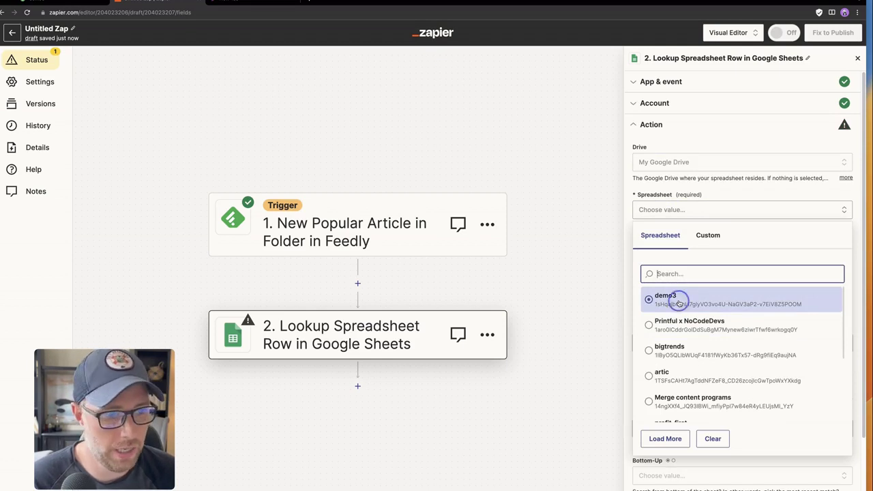
- Check the demo3 spreadsheet's columns and choose Sheet1 as the lookup step's worksheet
click(665, 251)
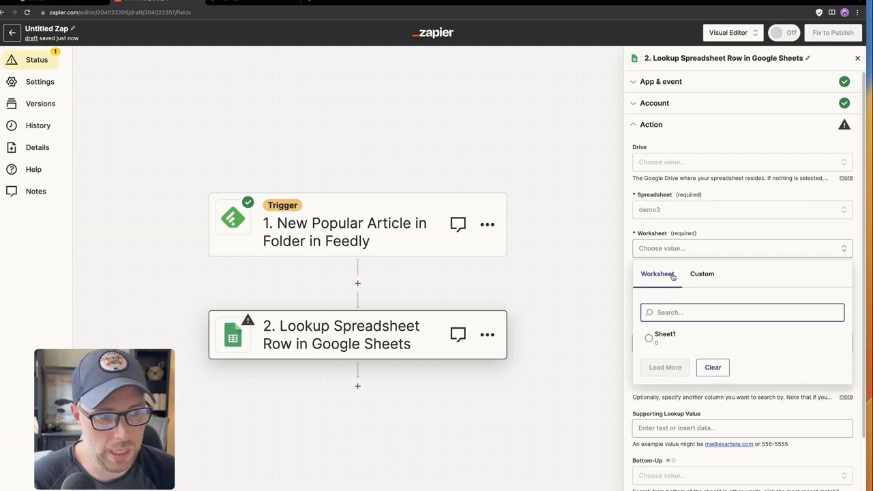
click(6, 327)
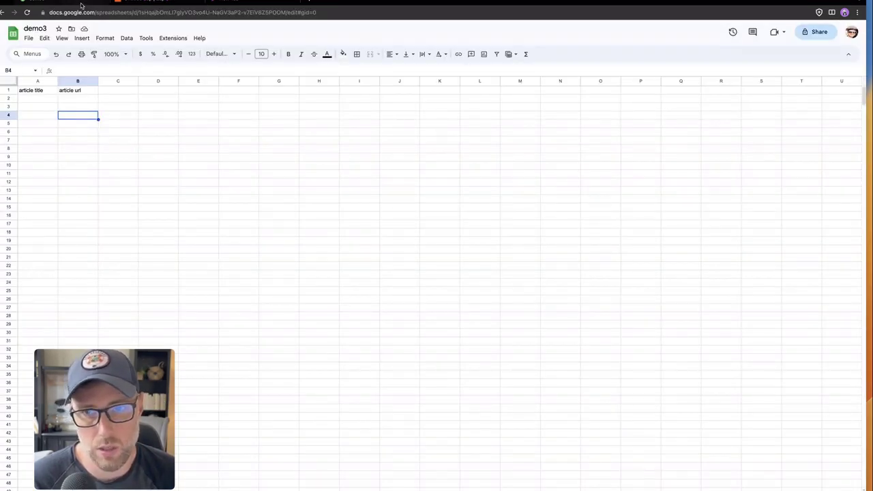
click(146, 4)
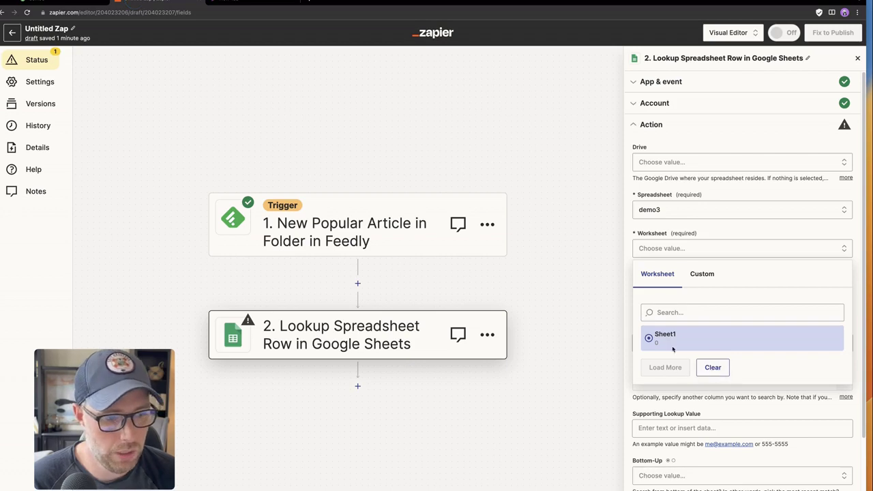
click(672, 341)
- Set the lookup column to article title and insert the Feedly trigger's article title as the lookup value
click(664, 299)
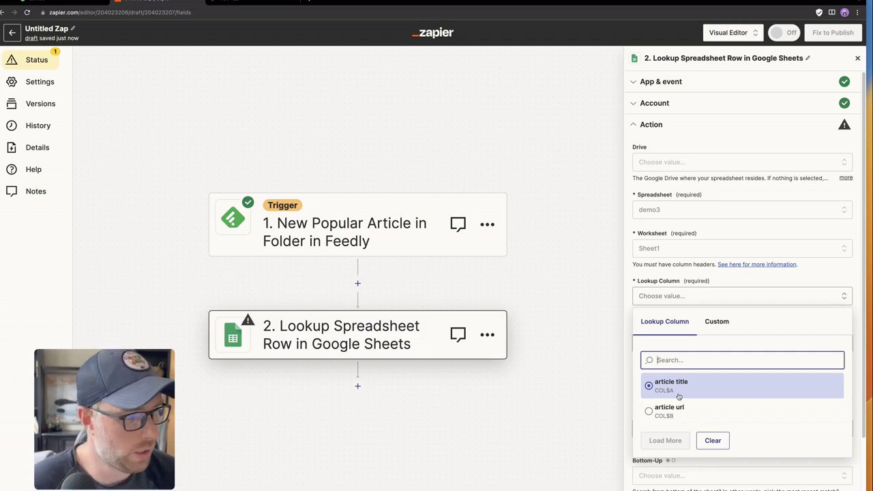
click(679, 394)
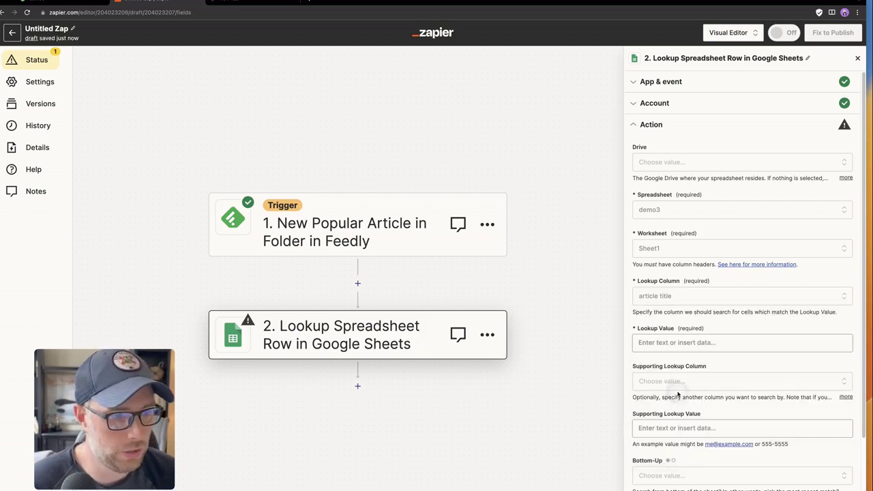
click(662, 341)
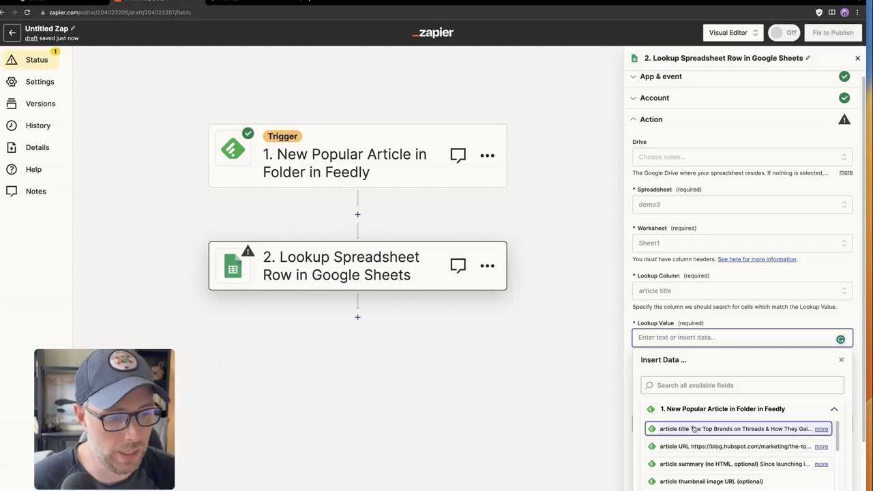
click(693, 428)
click(658, 328)
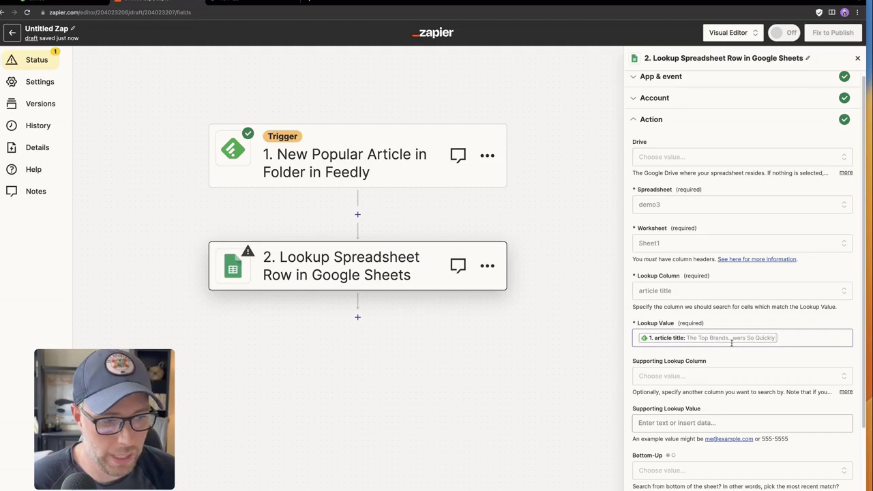
- Enable creating the spreadsheet row if it doesn't exist, filling article title and article url with Feedly's article title and article URL
scroll(705, 337, down, 2)
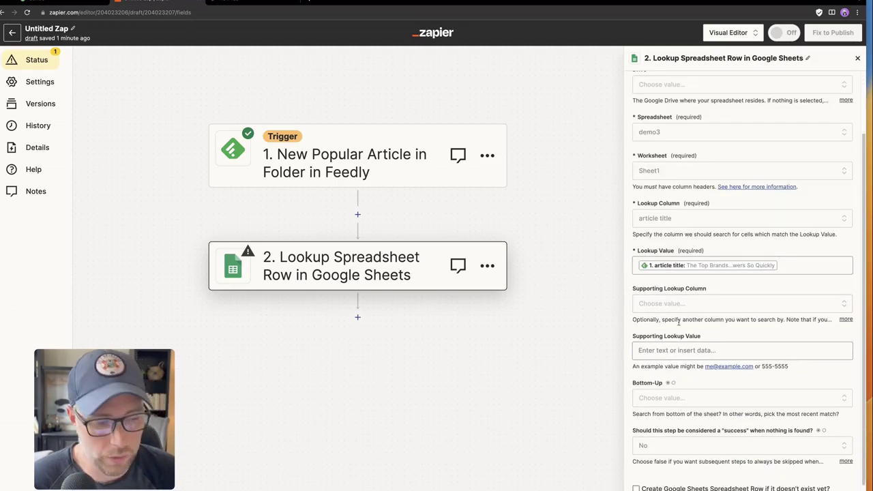
scroll(679, 320, down, 1)
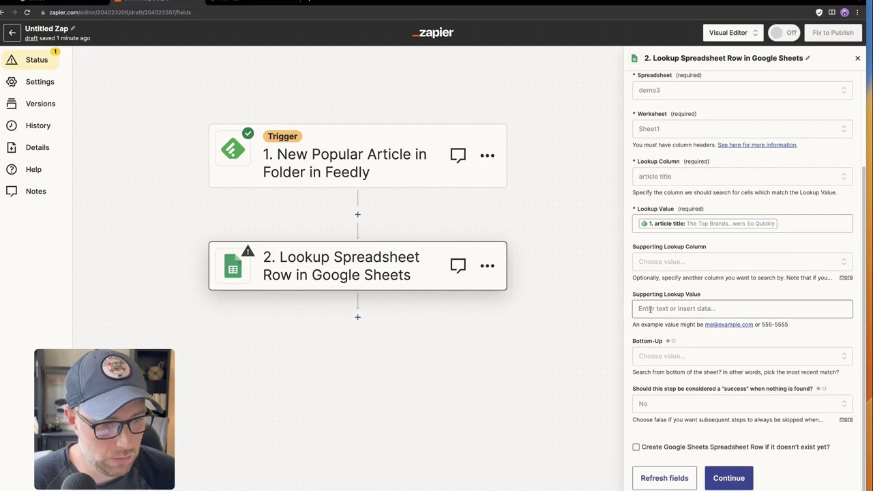
click(636, 448)
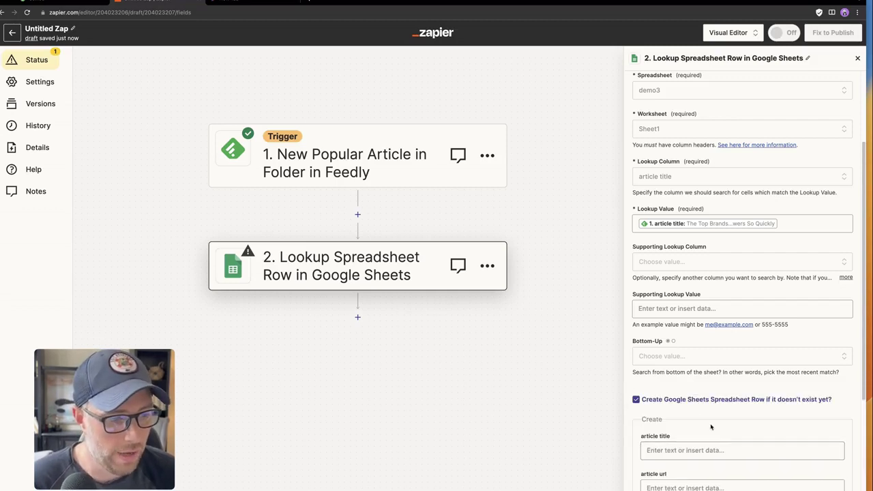
scroll(709, 409, down, 3)
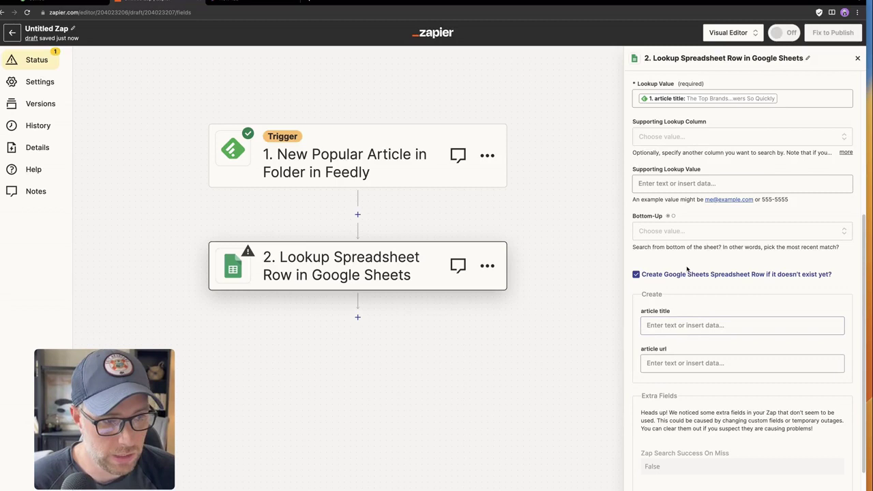
click(668, 326)
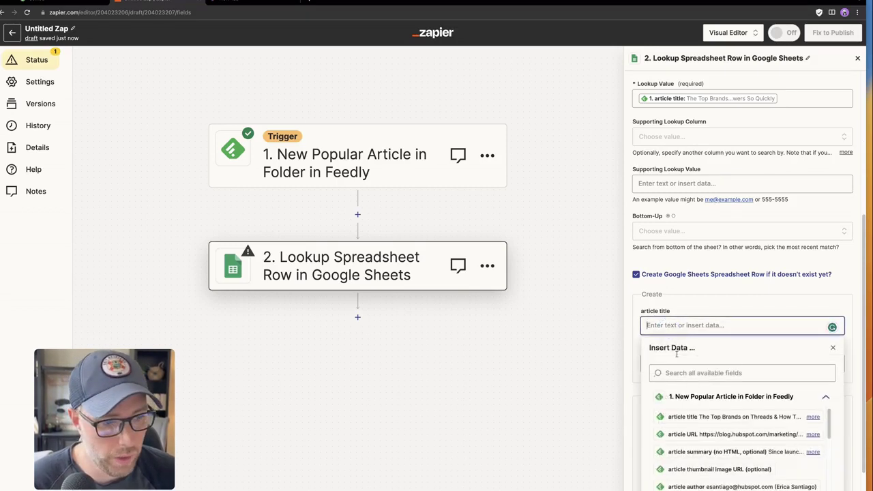
click(708, 417)
click(640, 353)
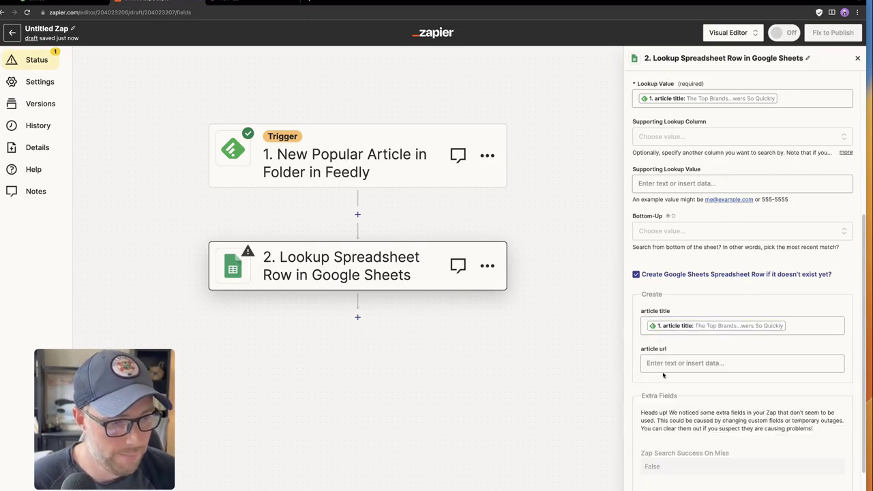
click(663, 364)
click(709, 472)
click(819, 308)
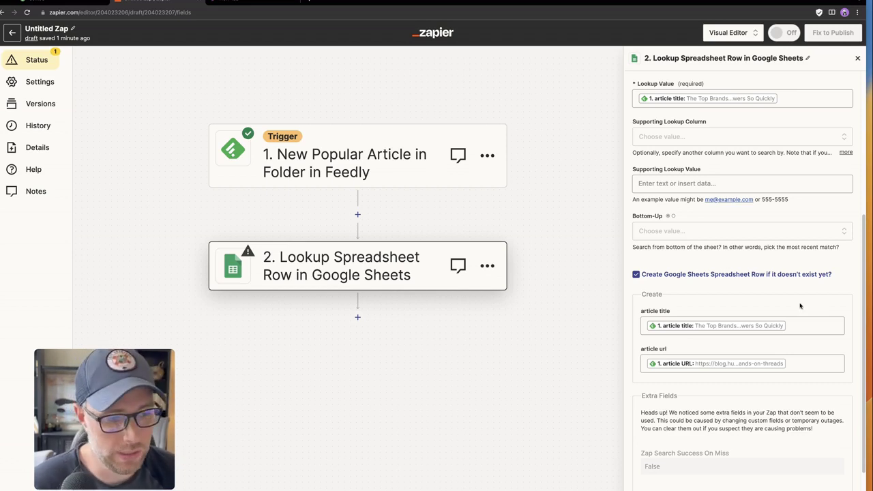
- Continue to the lookup step's test section and test the find-or-create row action
scroll(765, 357, down, 2)
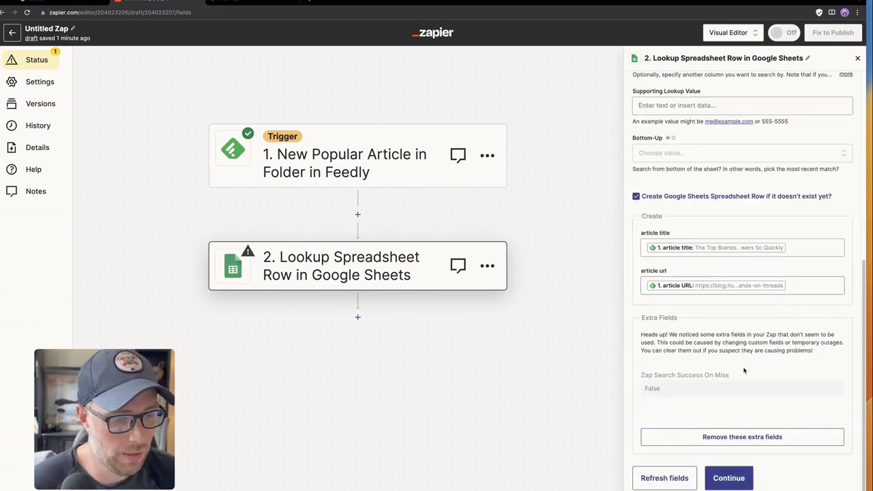
click(737, 477)
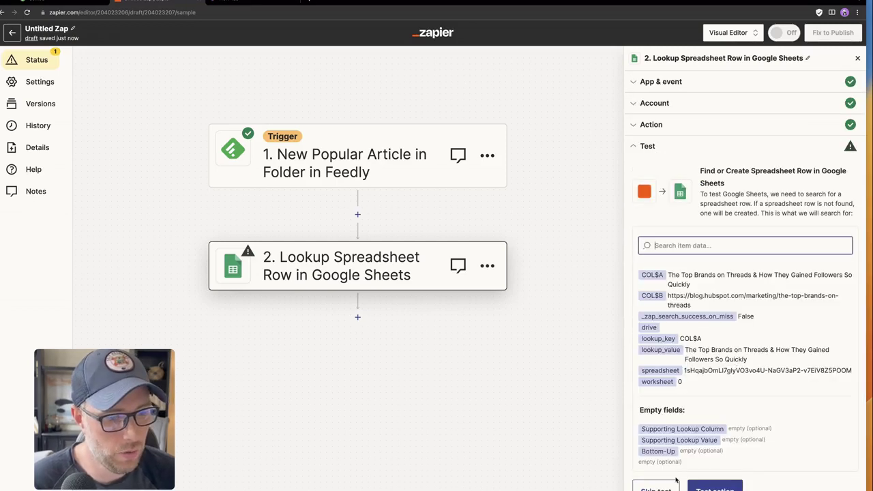
click(715, 486)
- Switch to the demo3 spreadsheet in Google Sheets and fit columns A and B to their contents
key(ctrl+Tab)
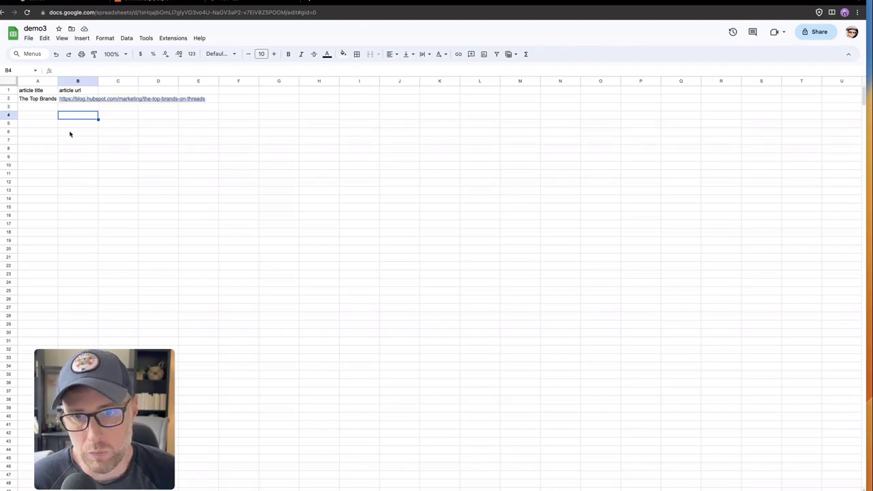
drag(57, 81, 57, 81)
double_click(56, 81)
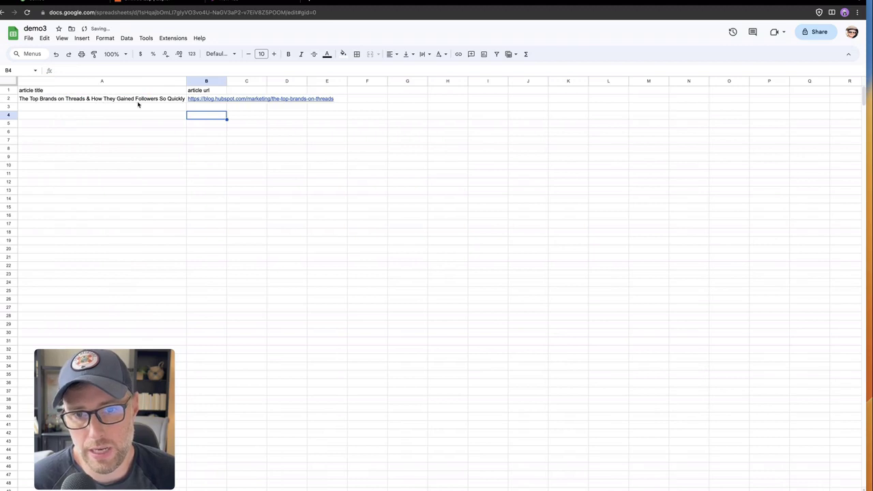
double_click(227, 82)
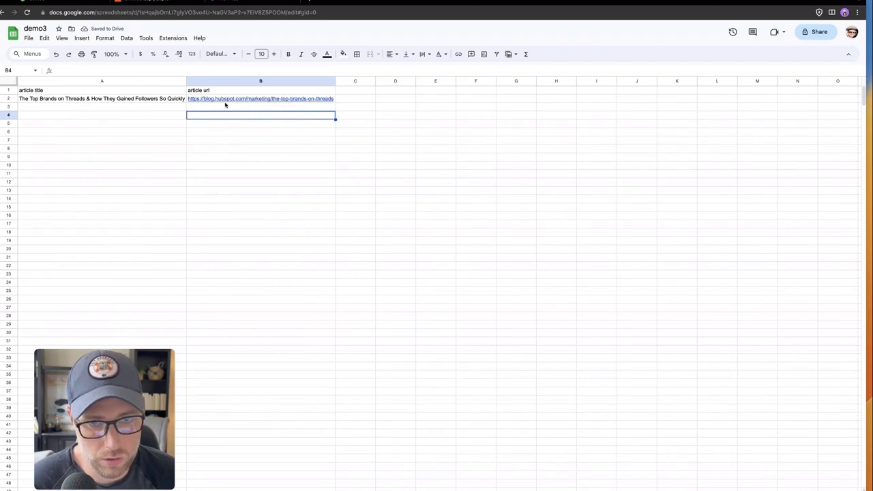
mouse_move(224, 103)
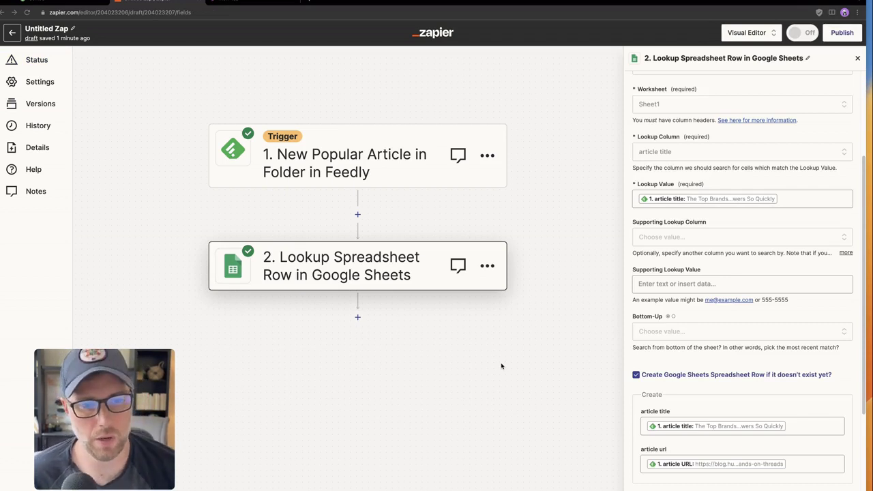
- Back in Zapier, review the lookup step's action settings and add RSS by Zapier as the third step
click(341, 279)
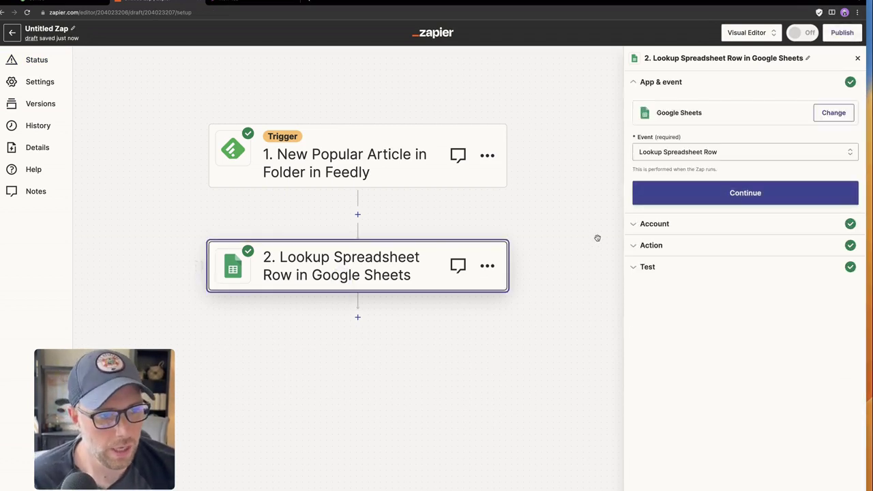
click(653, 247)
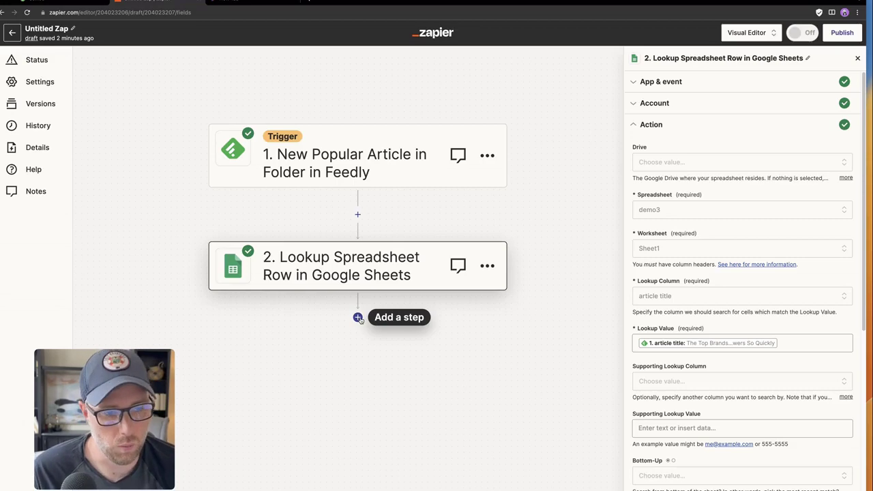
click(357, 318)
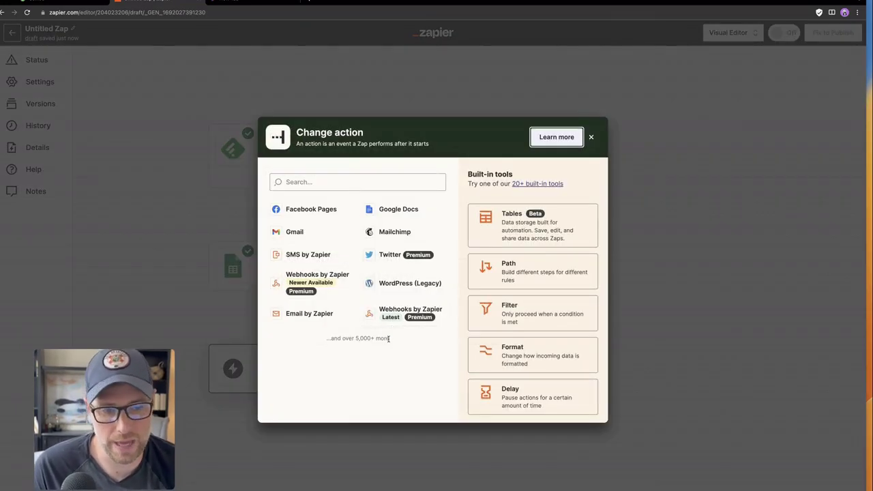
click(310, 184)
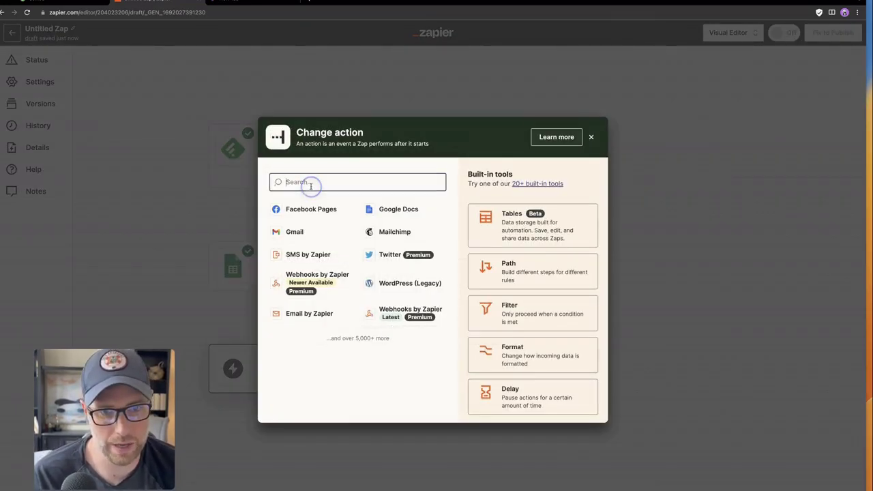
text(rdd)
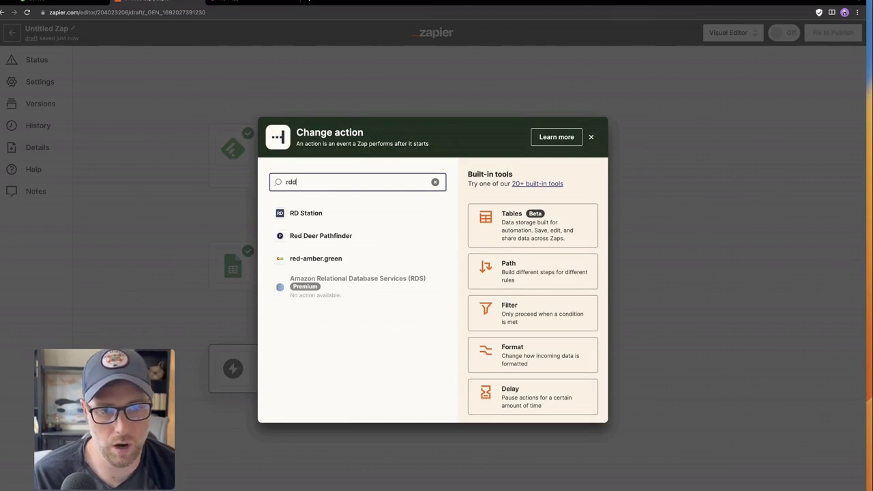
text(ss)
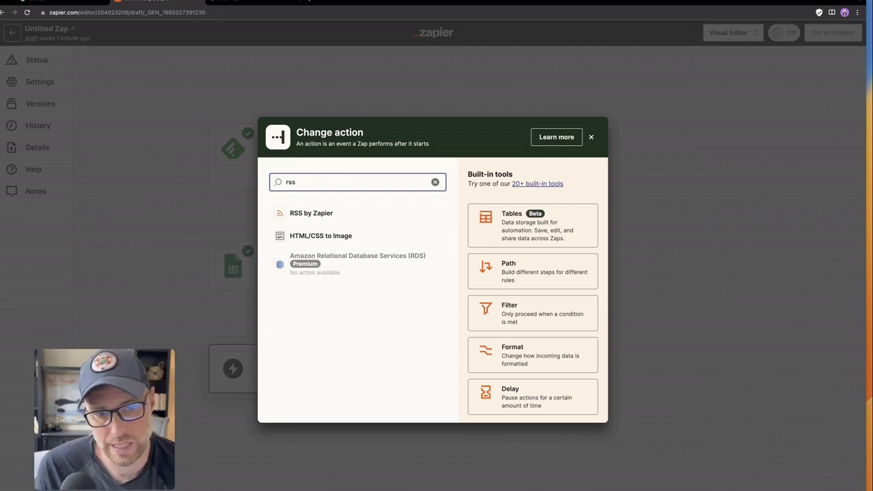
click(290, 211)
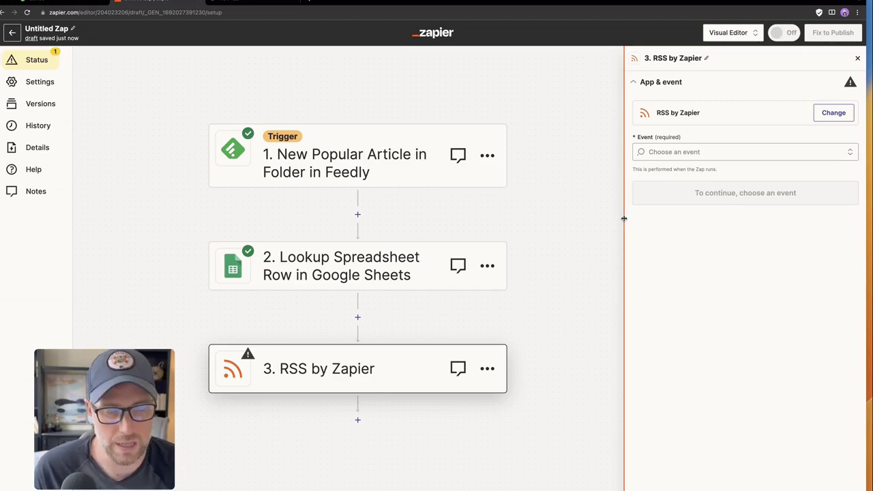
- Set the RSS step's event to Create Item in Feed and continue to its action settings
click(689, 150)
click(692, 178)
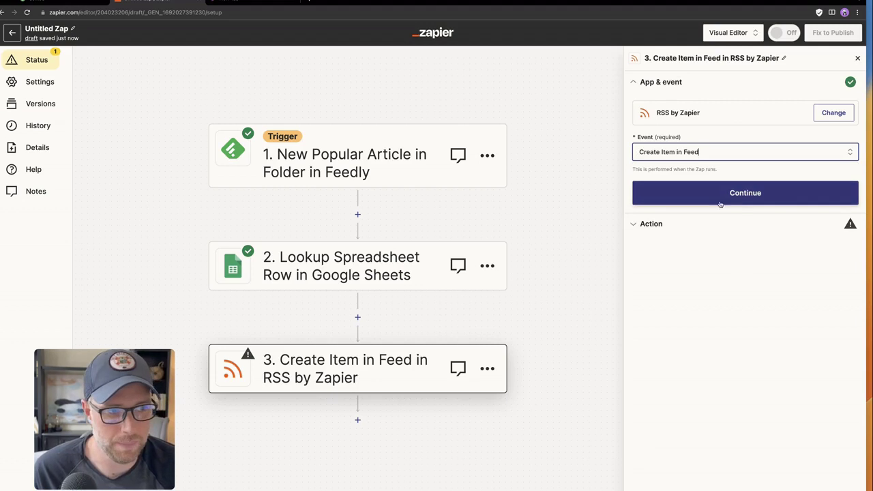
click(710, 193)
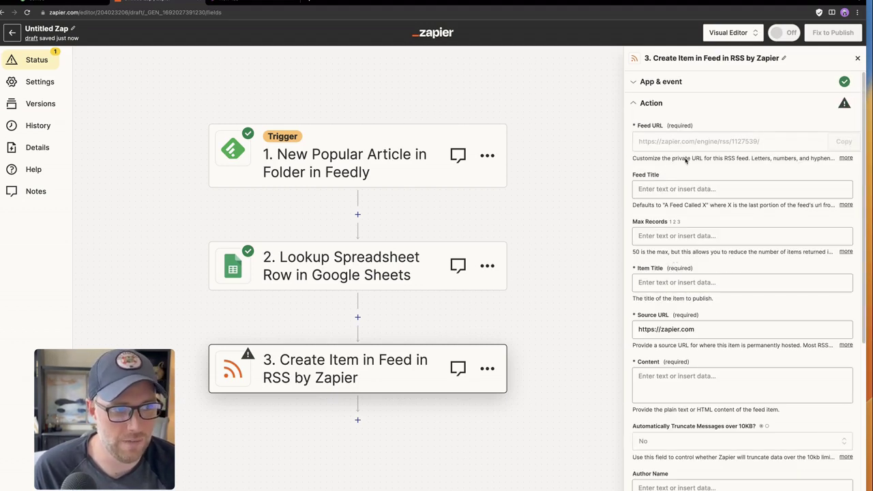
- Set the RSS step's feed URL ending to newfeed and its feed title to Demo RSS Feed
click(759, 141)
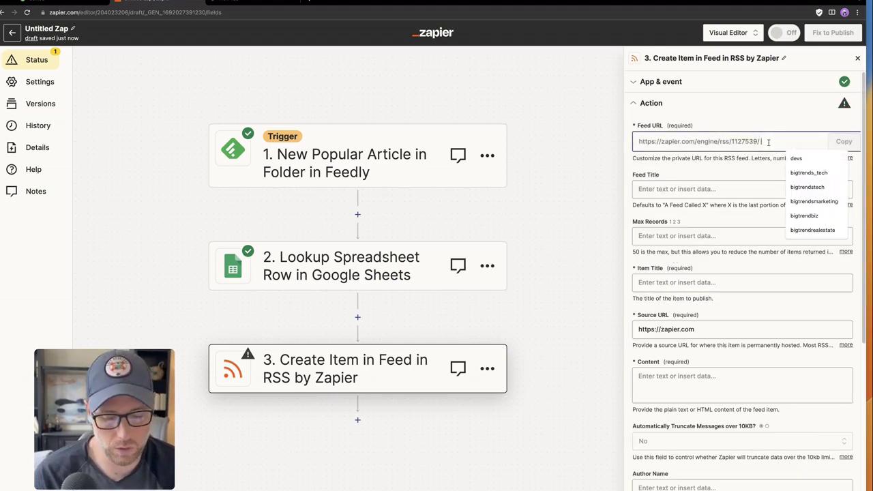
text(newfeed)
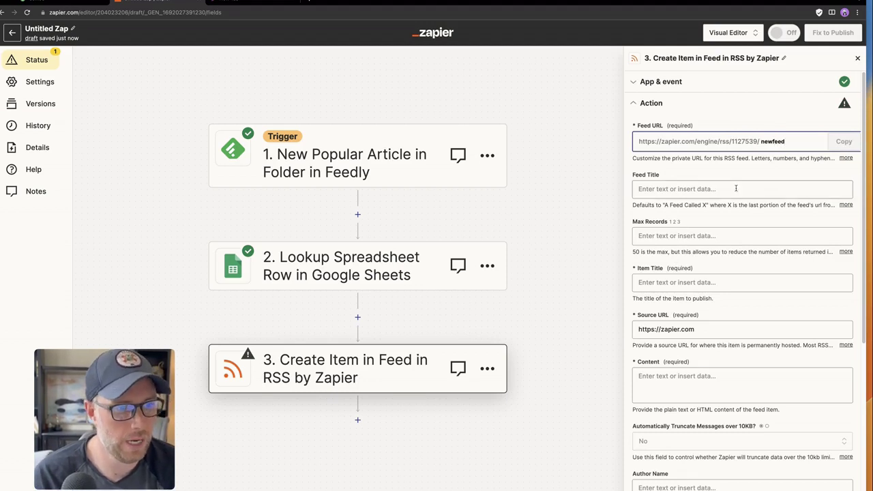
click(735, 189)
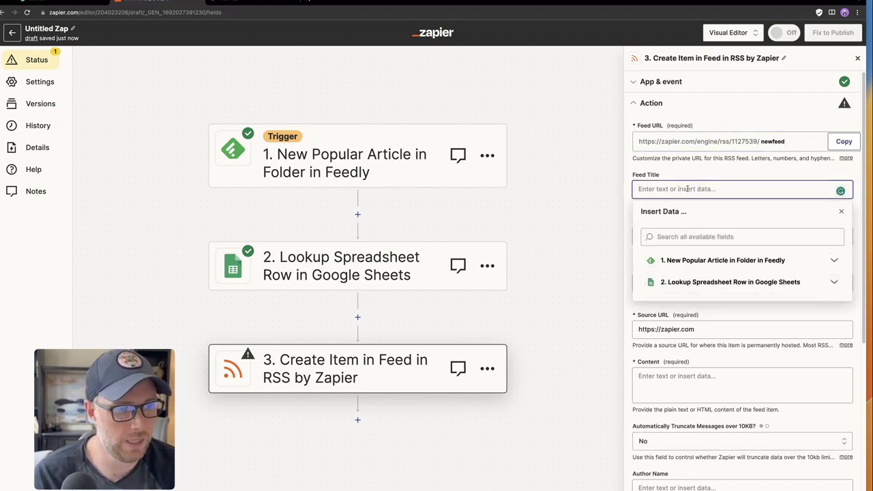
text(Demo)
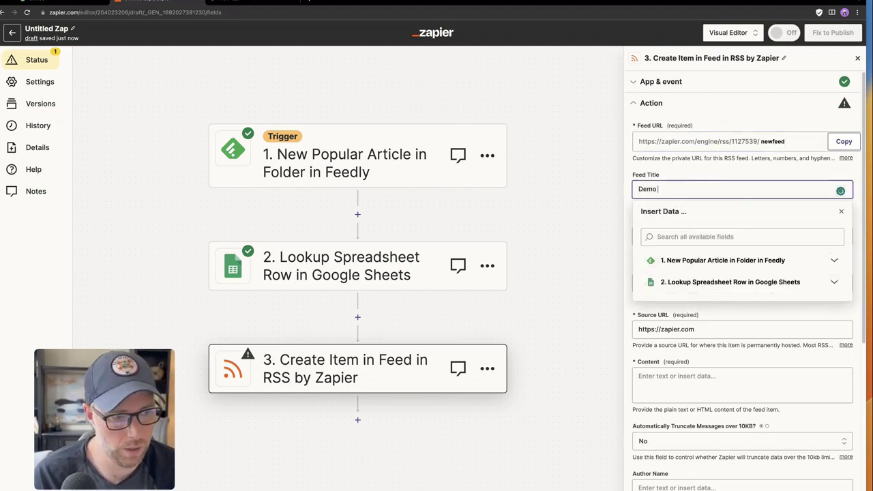
text( RSS)
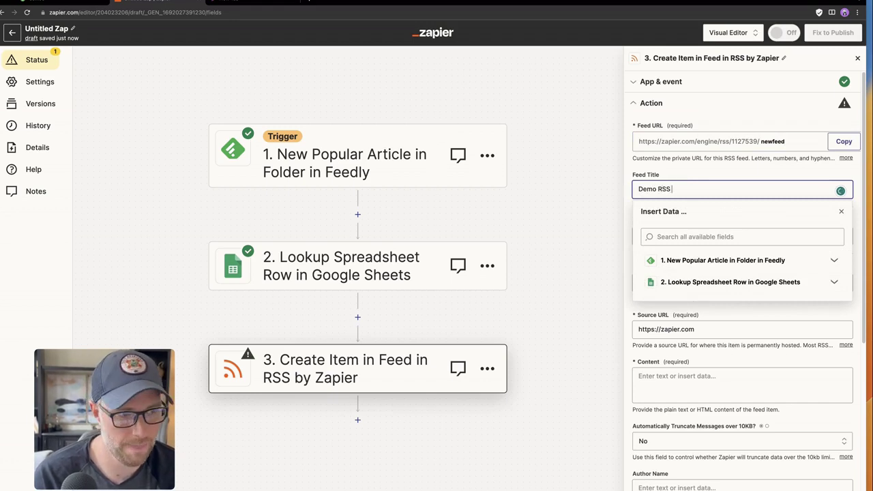
text( Feed)
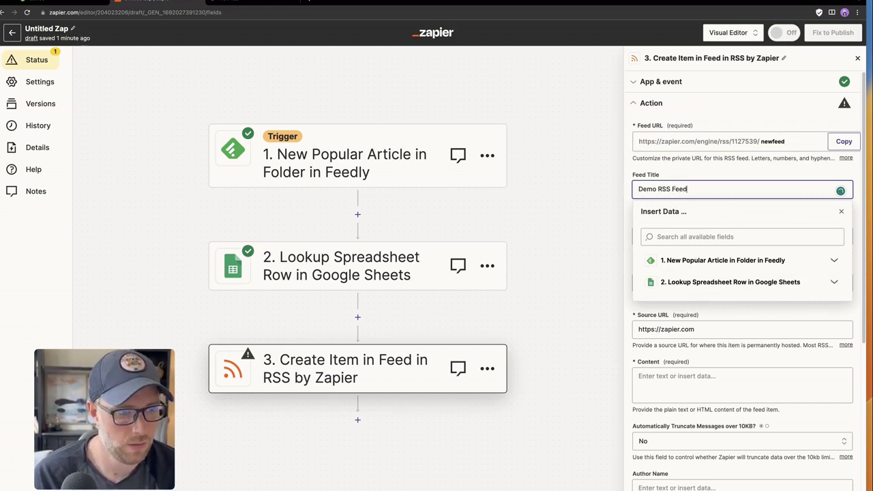
click(692, 181)
- Set the feed's max records to 50 and map the item title to the Feedly trigger's article title
click(651, 236)
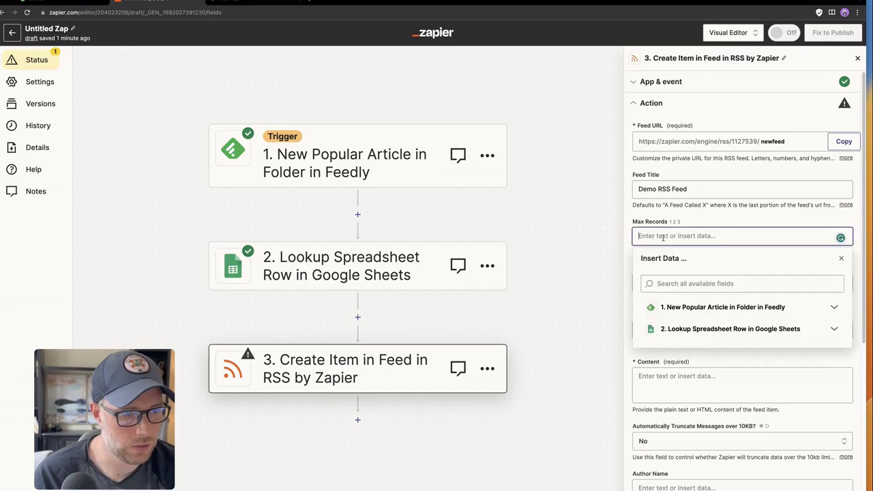
text(50)
click(750, 221)
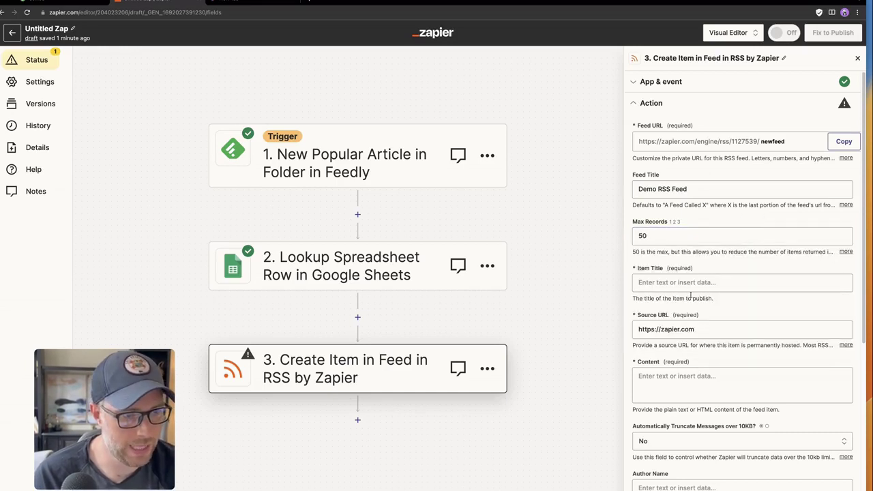
click(726, 283)
click(695, 354)
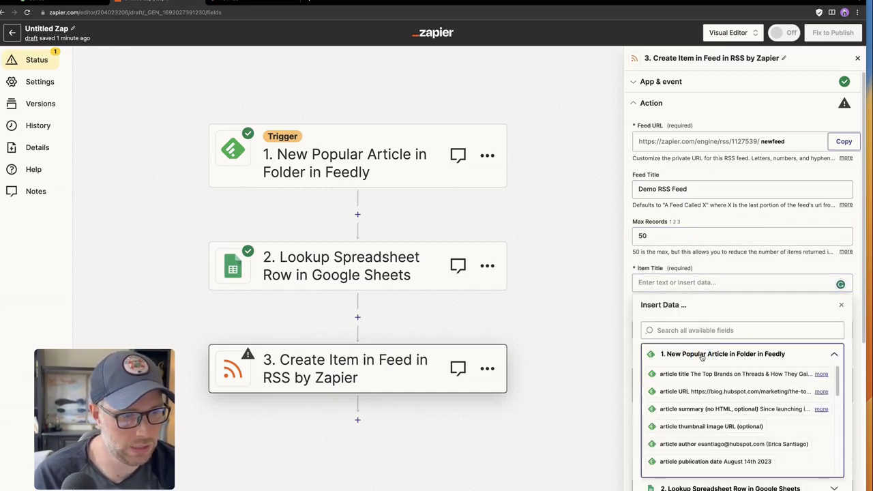
click(710, 375)
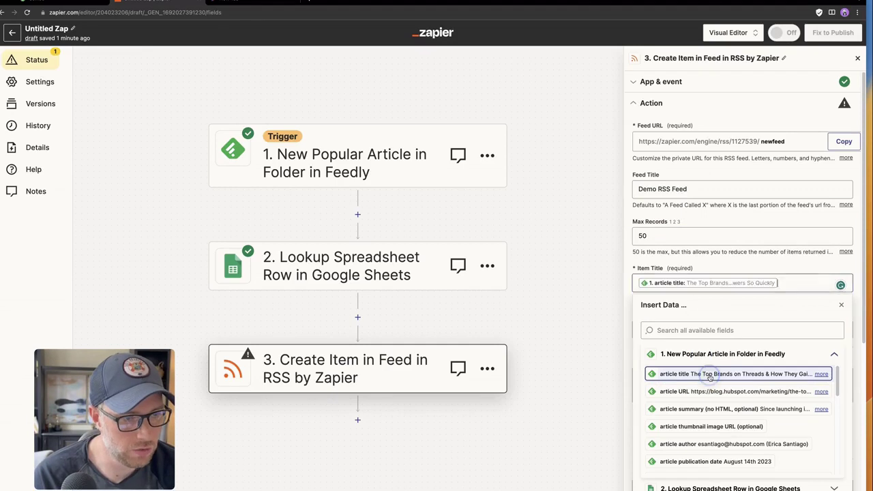
click(767, 270)
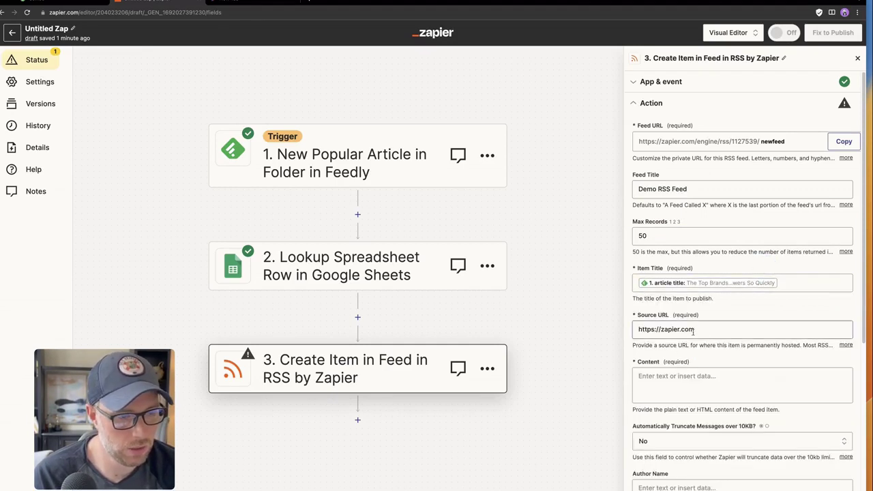
- Map the RSS item's content to the Feedly trigger's article summary (no HTML, optional)
scroll(715, 341, down, 4)
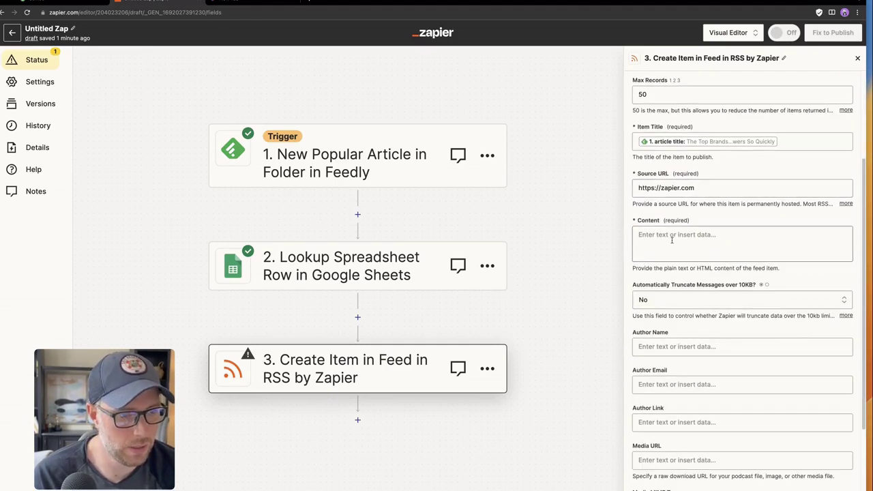
click(684, 247)
click(693, 326)
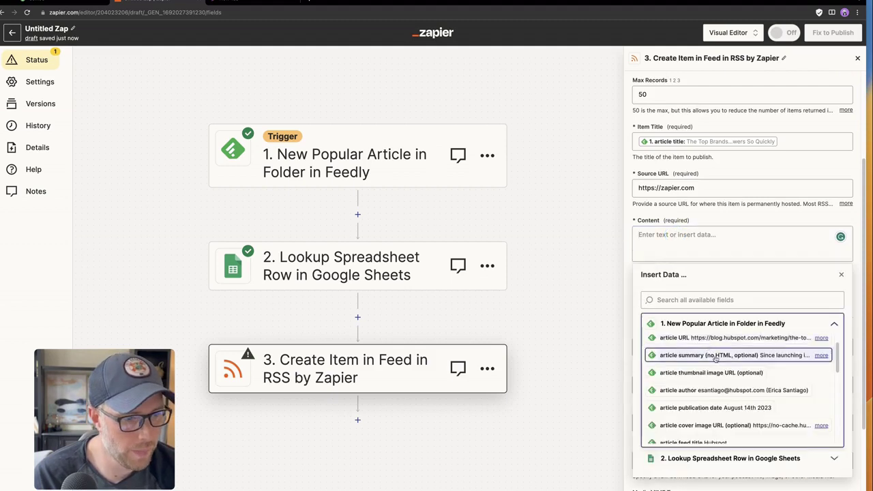
scroll(723, 369, down, 1)
scroll(724, 369, down, 2)
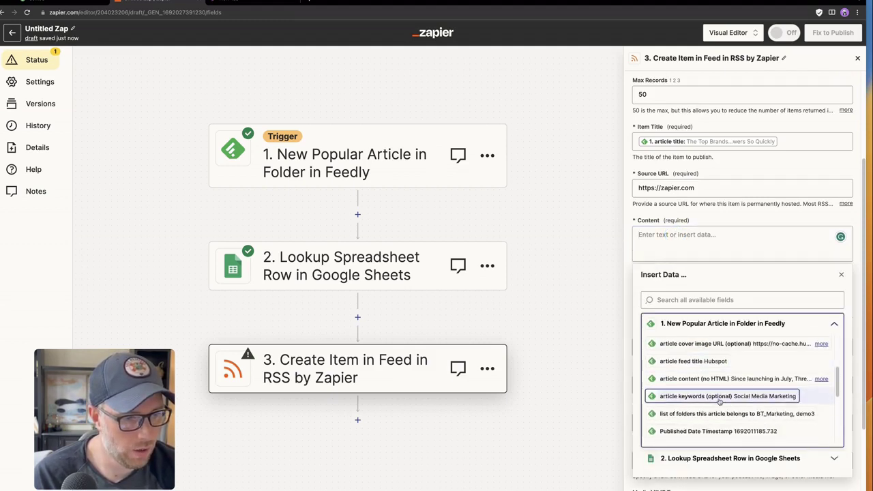
scroll(723, 393, up, 4)
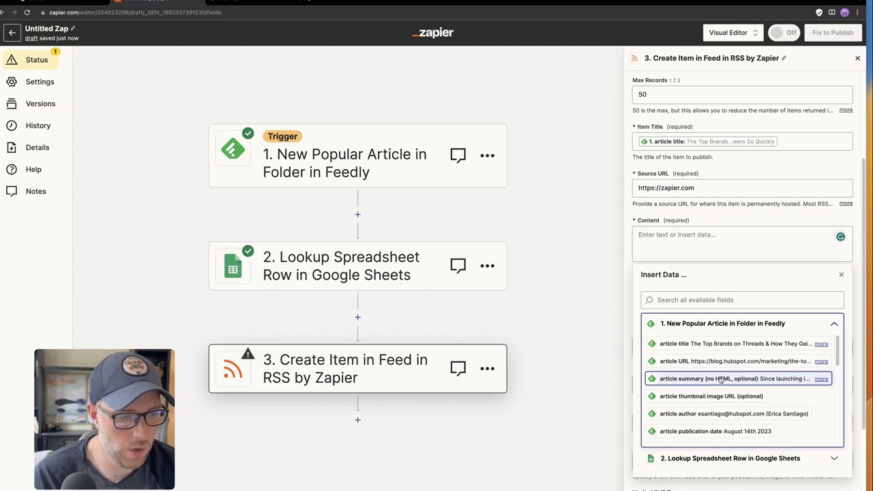
click(720, 380)
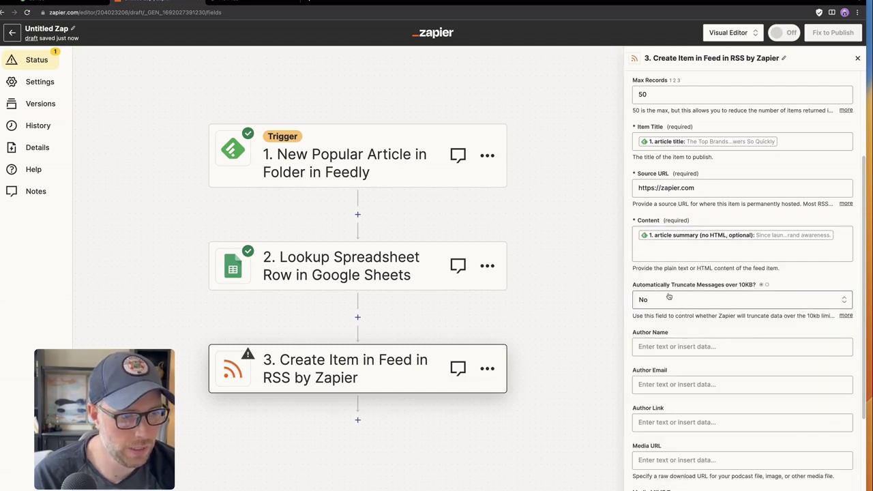
- Map the RSS item's author name to the Feedly article author and leave the author email empty
click(682, 347)
scroll(685, 357, down, 2)
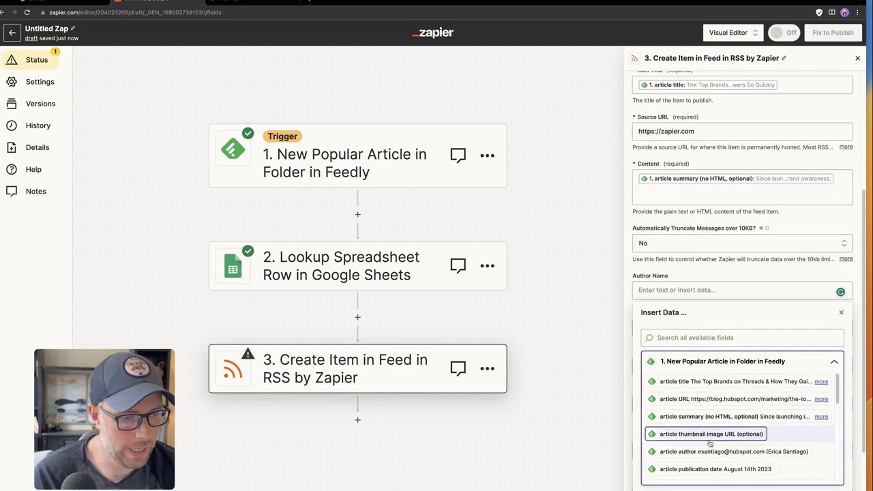
scroll(705, 408, down, 1)
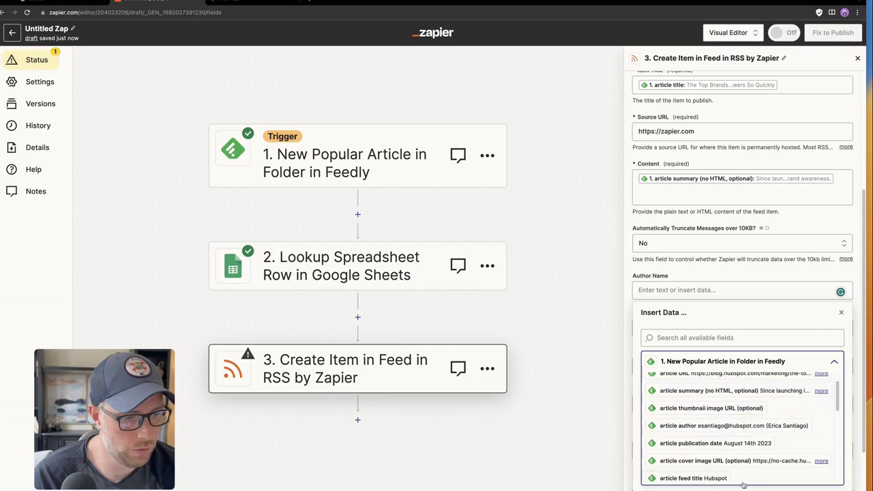
scroll(723, 423, down, 2)
scroll(723, 423, down, 2)
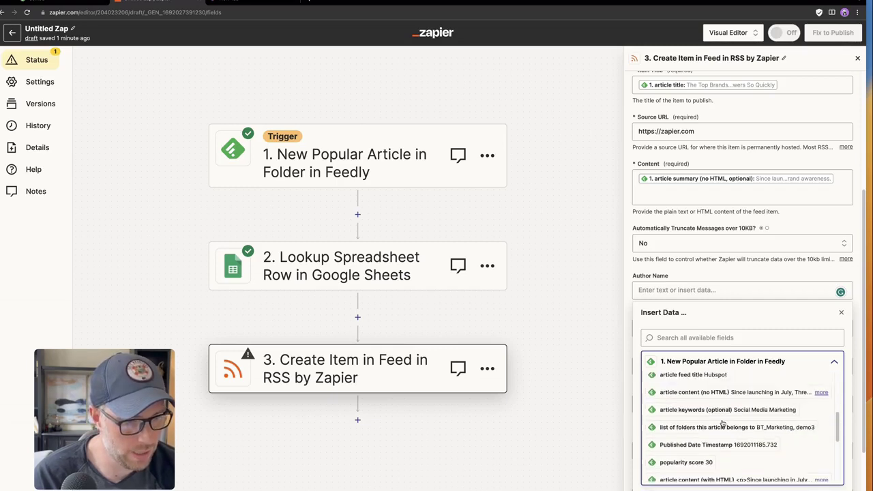
scroll(721, 419, down, 2)
scroll(722, 418, down, 2)
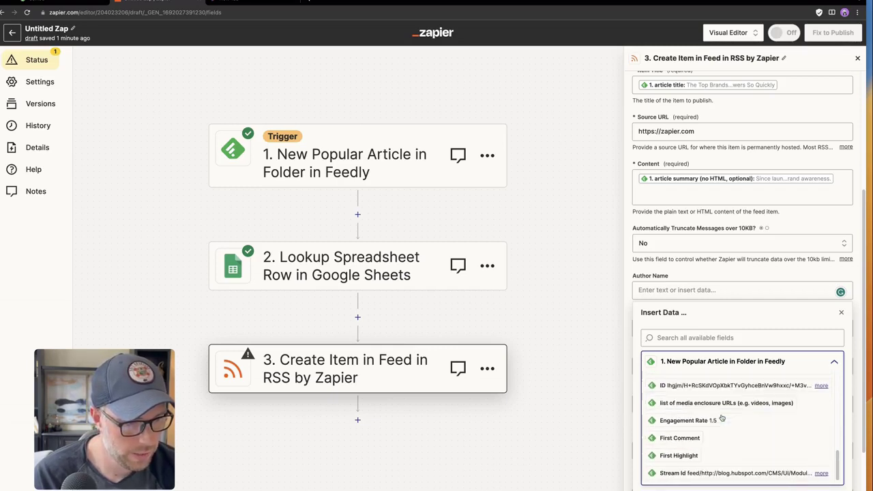
scroll(723, 417, up, 8)
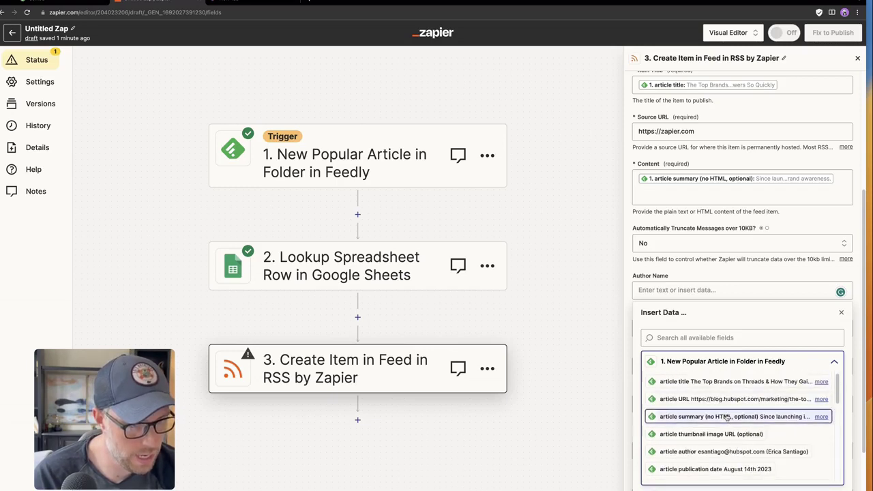
scroll(723, 427, down, 1)
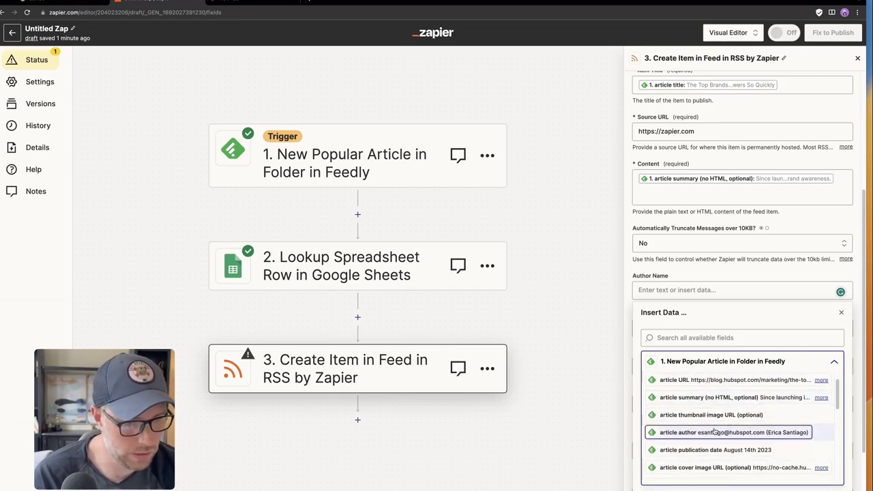
click(714, 433)
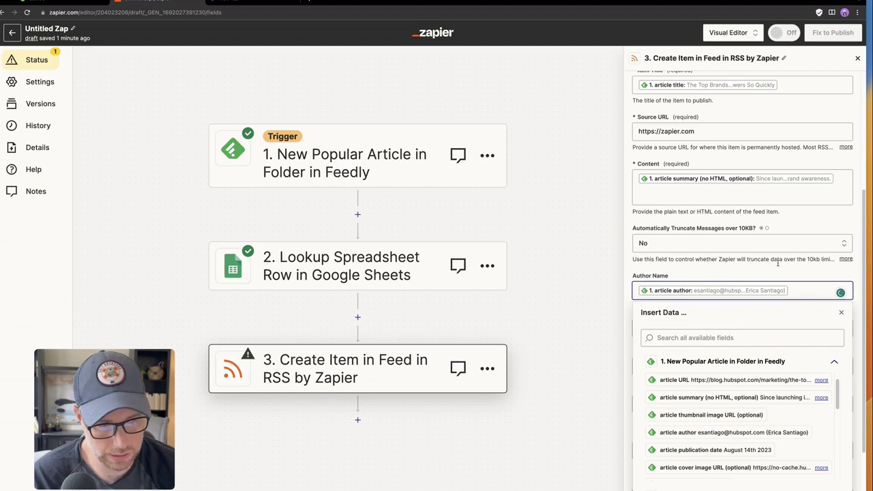
click(633, 313)
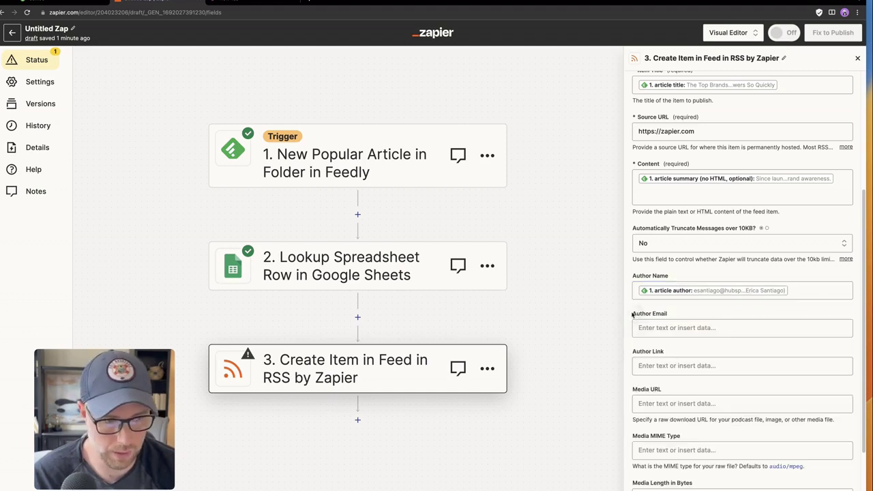
click(661, 328)
click(633, 318)
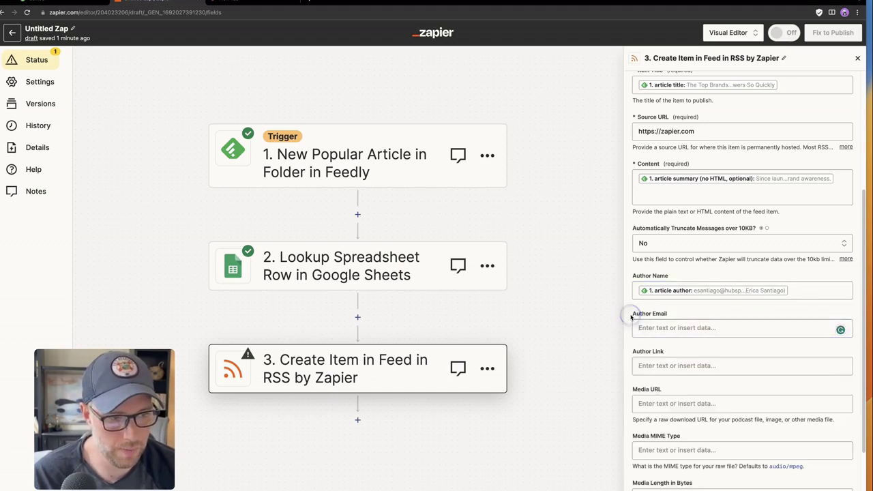
- Map the RSS item's media URL to the Feedly trigger's article cover image URL
scroll(651, 368, down, 1)
scroll(651, 368, down, 3)
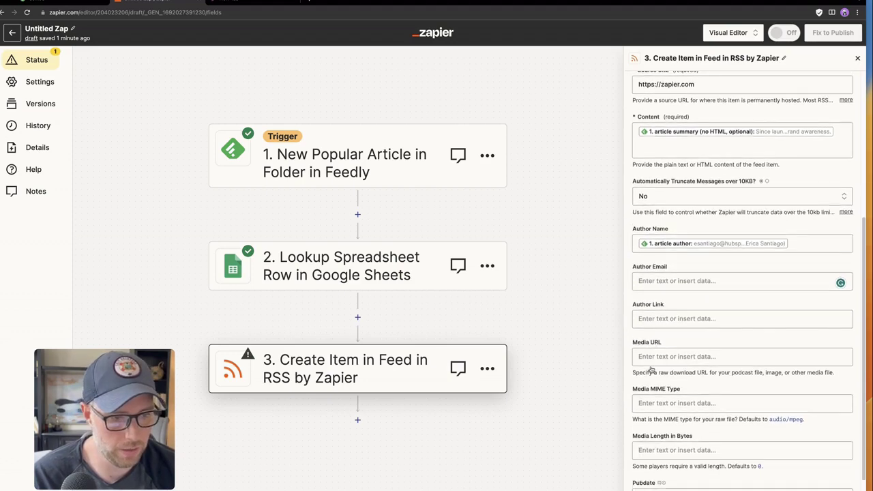
click(665, 298)
click(671, 370)
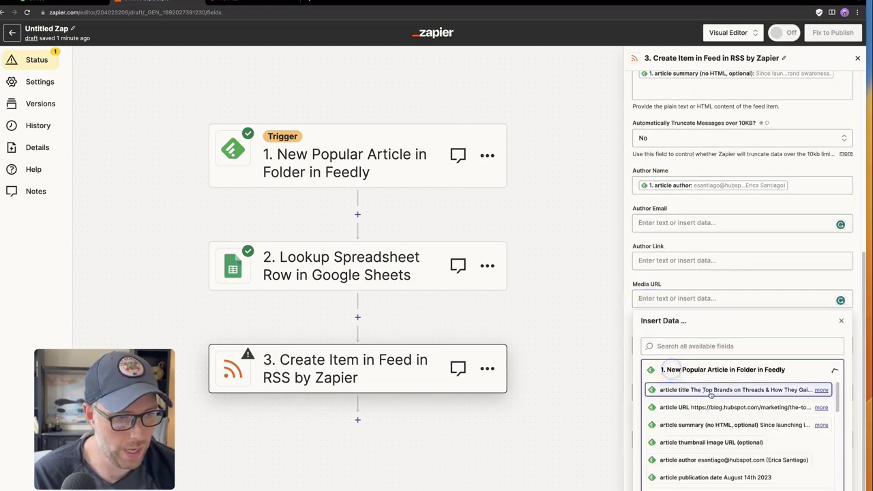
scroll(697, 422, down, 5)
click(698, 423)
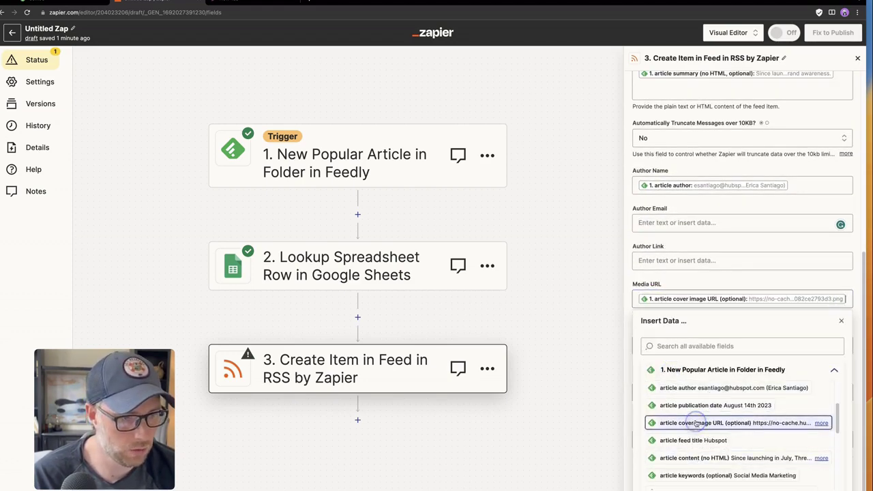
click(626, 278)
- Replace the default source URL of the RSS item with the Feedly trigger's article URL
scroll(665, 299, up, 3)
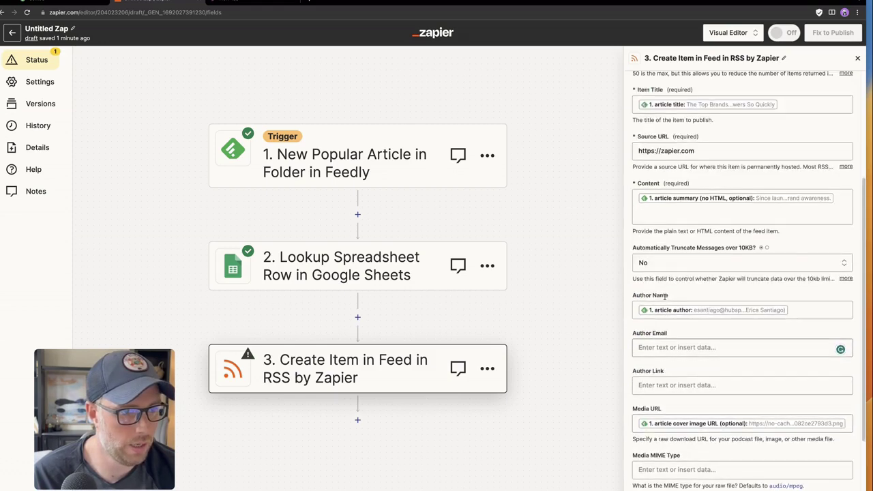
click(715, 151)
drag(715, 151, 634, 153)
key(BackSpace)
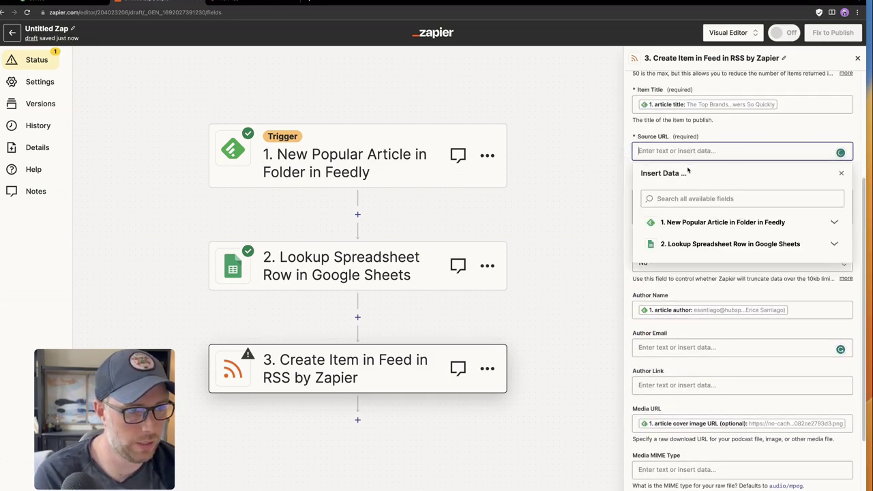
click(675, 224)
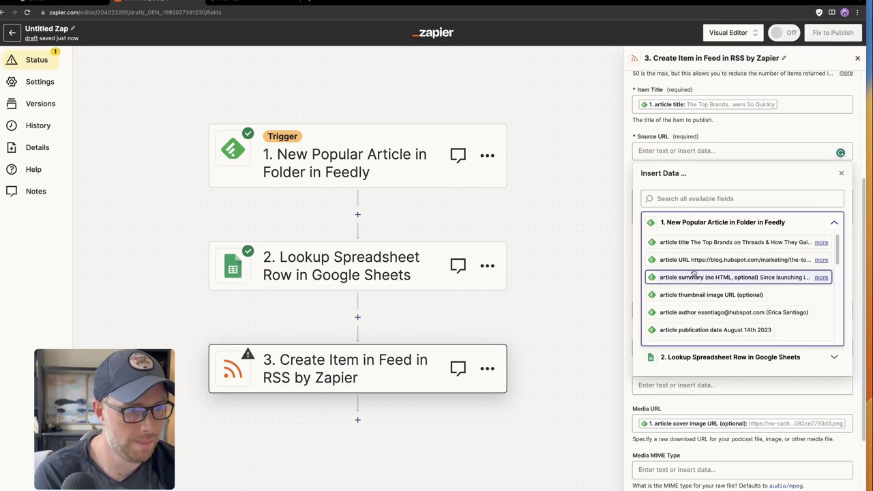
click(692, 260)
click(630, 163)
- Continue to the RSS step's test section, test the create-item action, and copy the feed URL from the action settings
scroll(656, 215, down, 5)
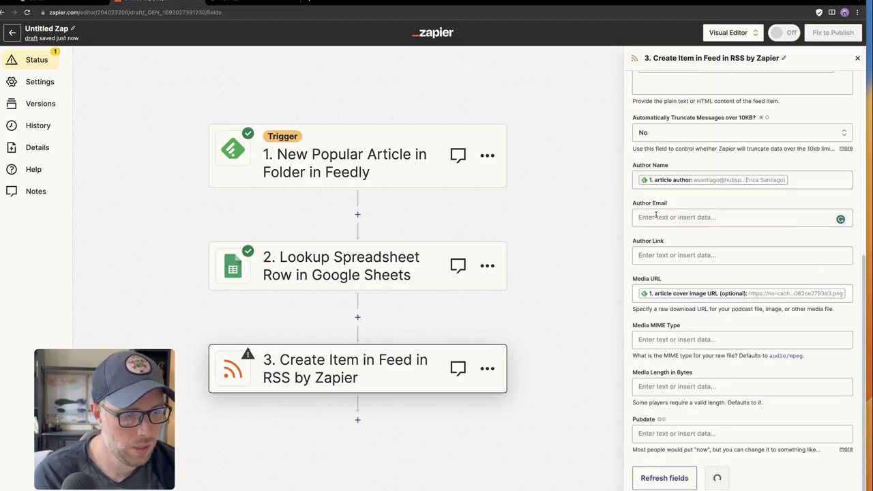
click(728, 478)
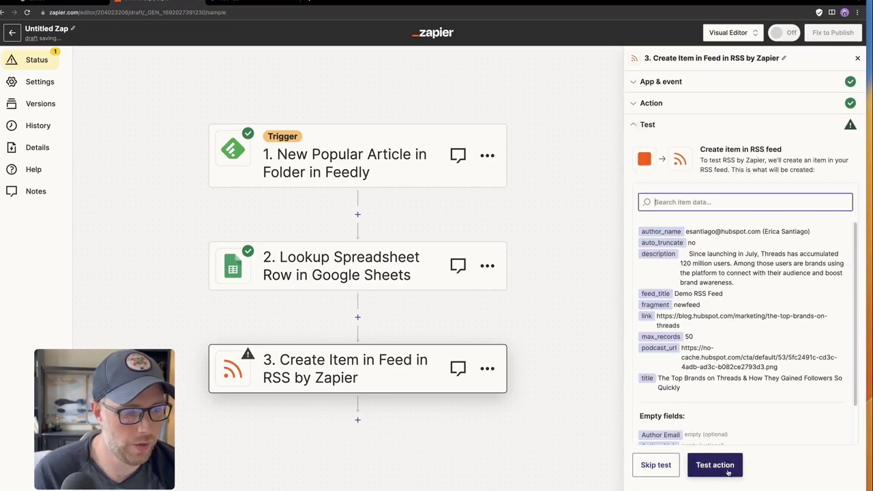
click(713, 469)
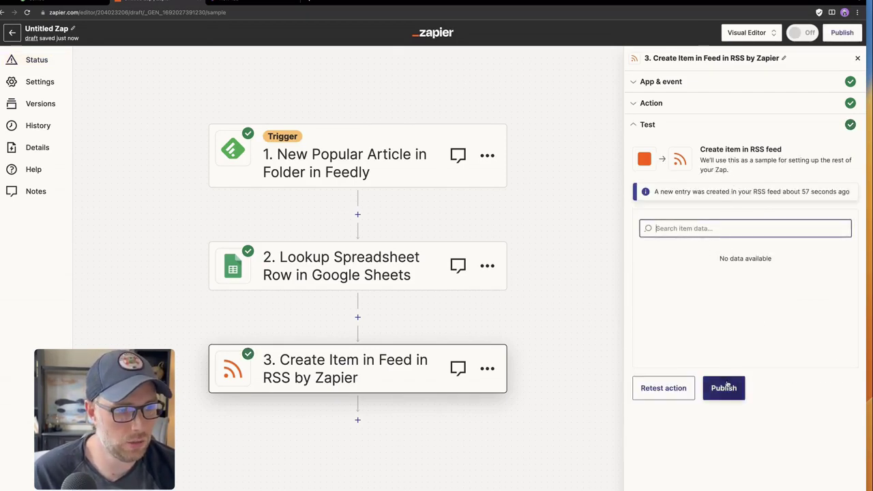
click(631, 105)
click(843, 141)
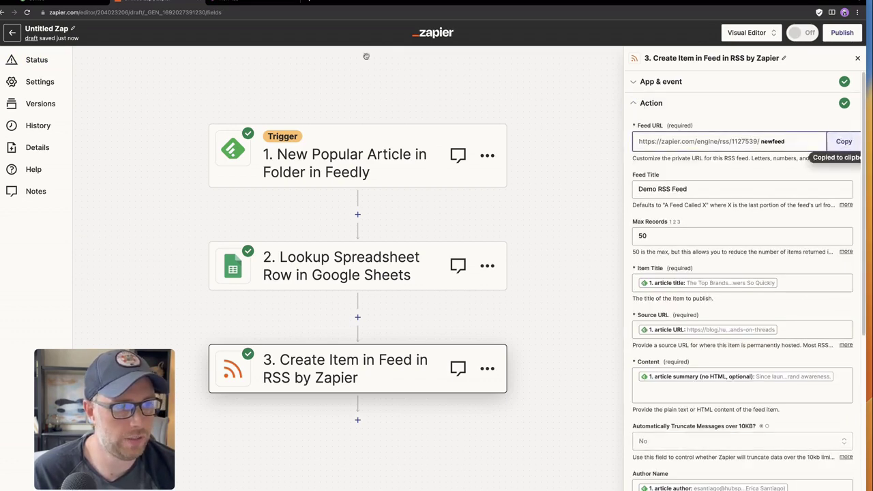
- Open the copied RSS feed URL in the blank browser tab to check the published feed item, and return to the Zap editor
click(230, 9)
click(218, 13)
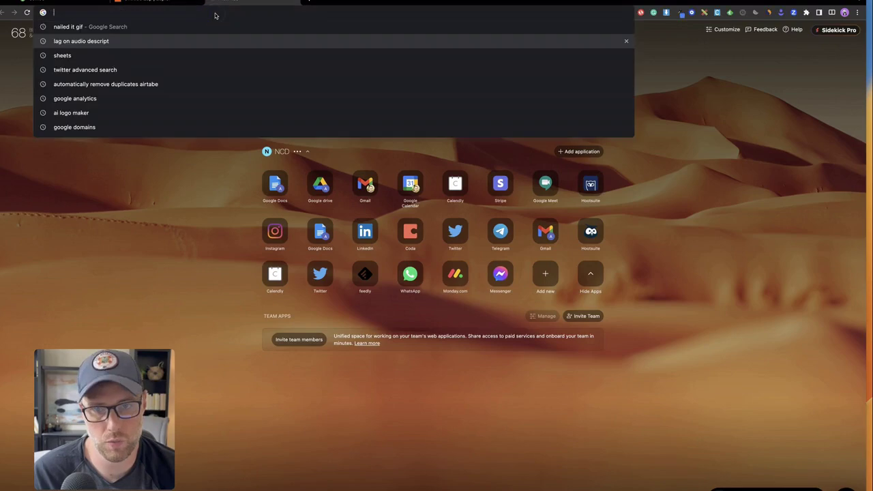
text(b)
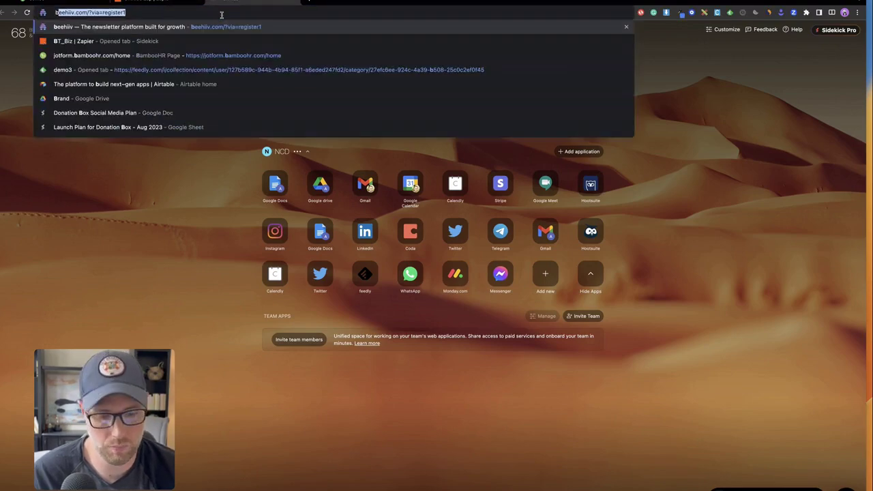
click(163, 4)
click(242, 3)
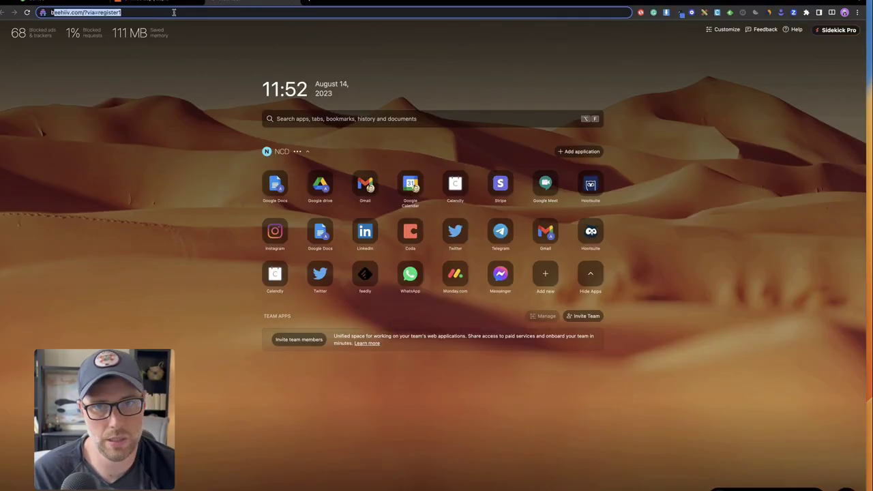
text(b v)
key(BackSpace)
key(BackSpace)
key(BackSpace)
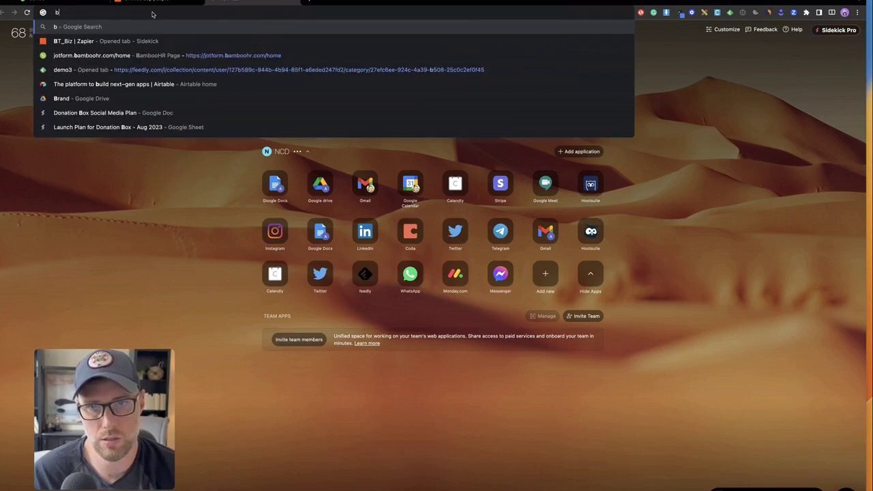
key(super+v)
key(Return)
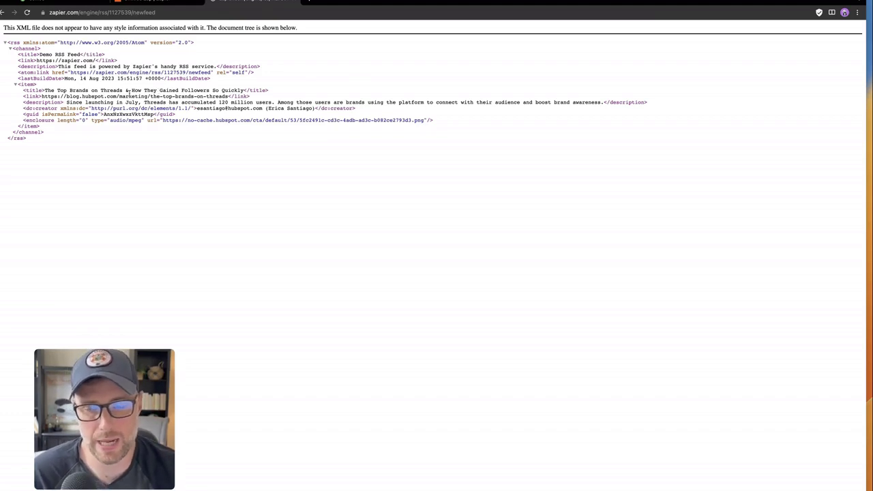
click(142, 5)
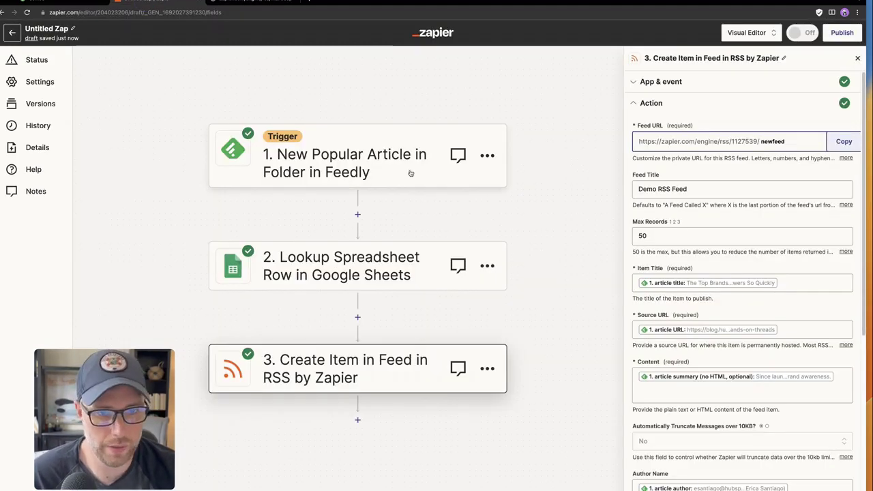